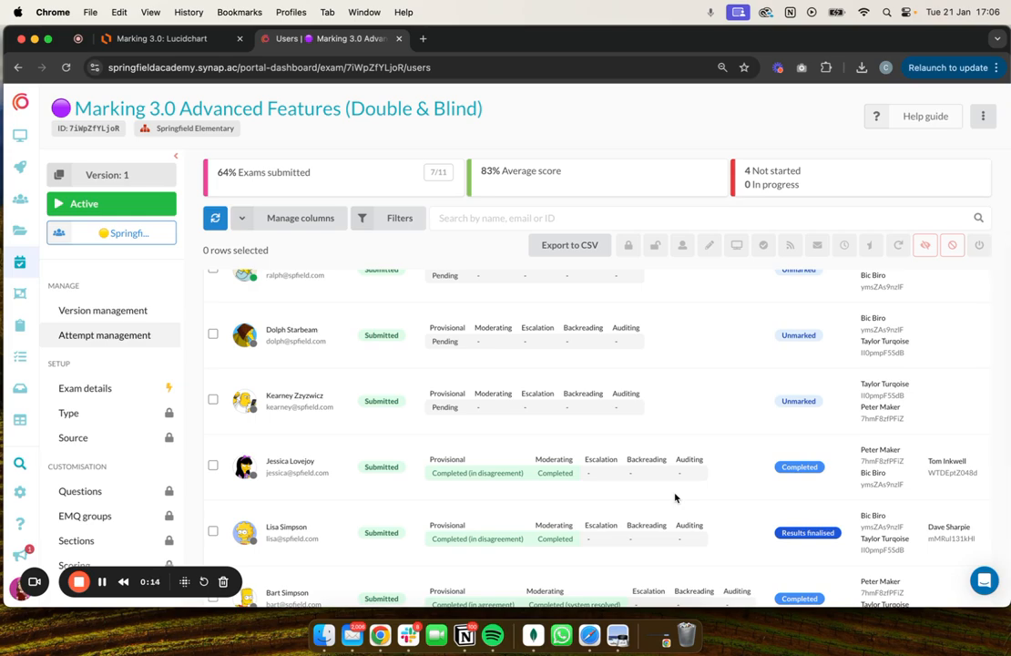
Review the provisional and moderating marking statuses across the exam's submitted attempts.
scroll(675, 496, "down", 3)
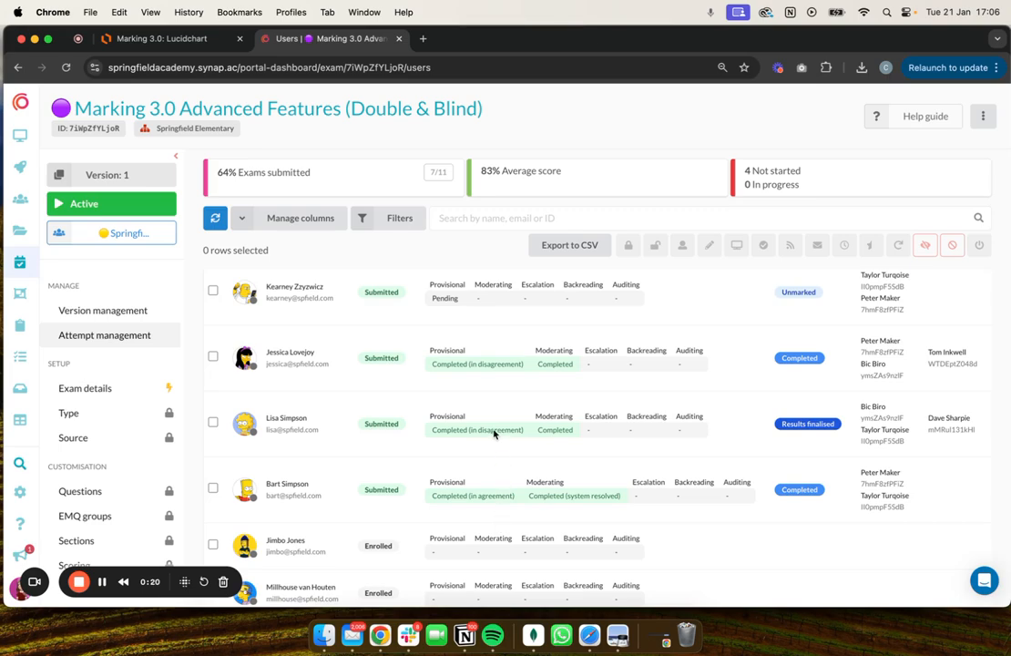
scroll(492, 424, "down", 2)
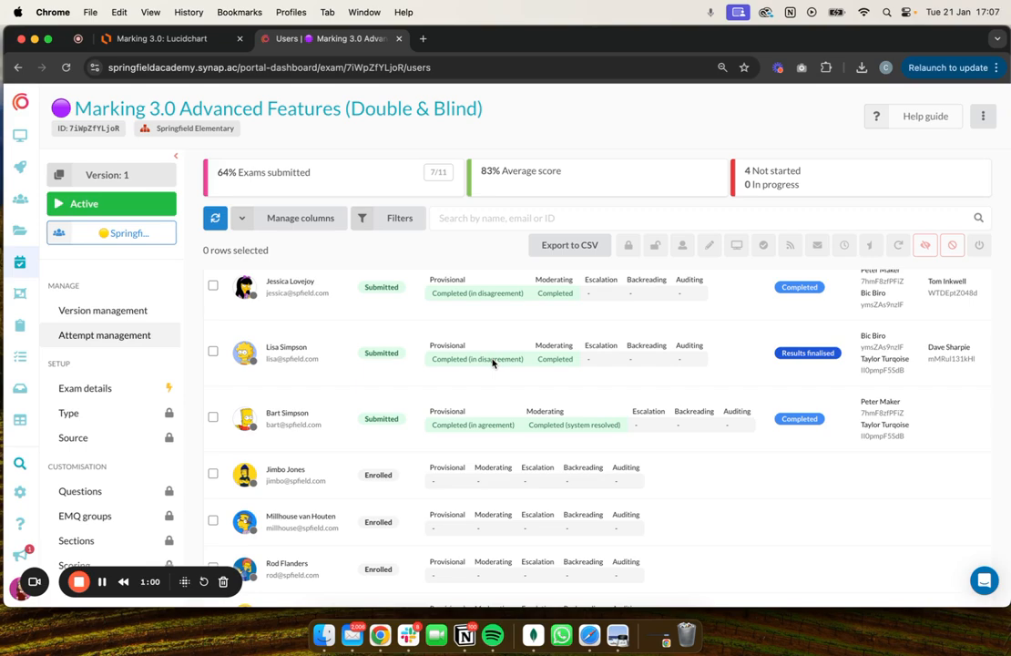
scroll(492, 362, "right", 1)
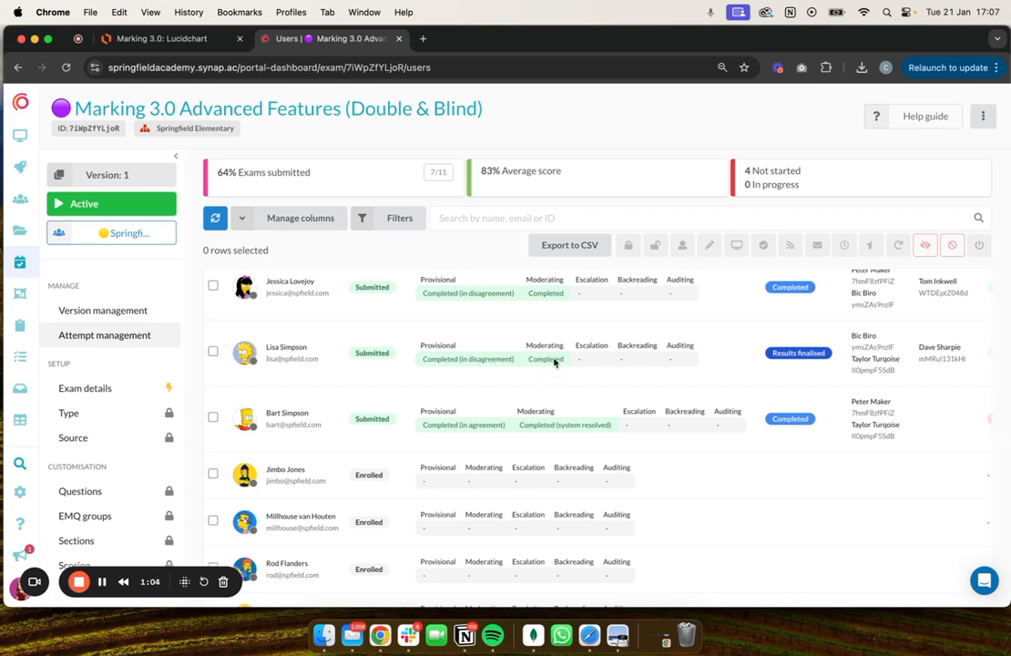
Examine the Comprehension question's marking settings, including resolution strategy, rubric areas, max credits and agreement thresholds, and close the question.
left_click(128, 442)
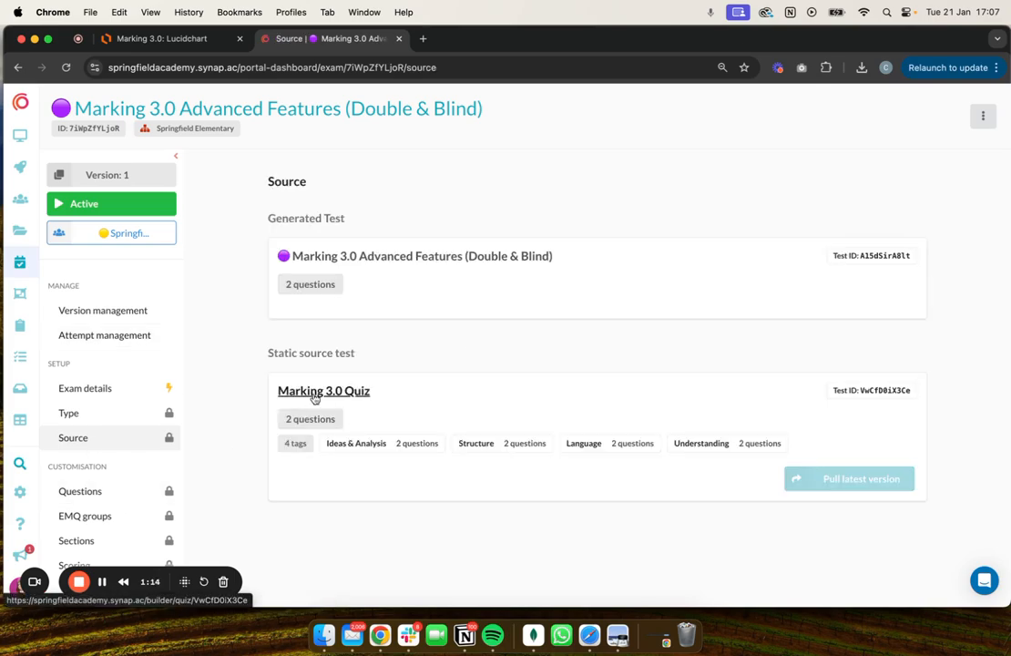
left_click(71, 502)
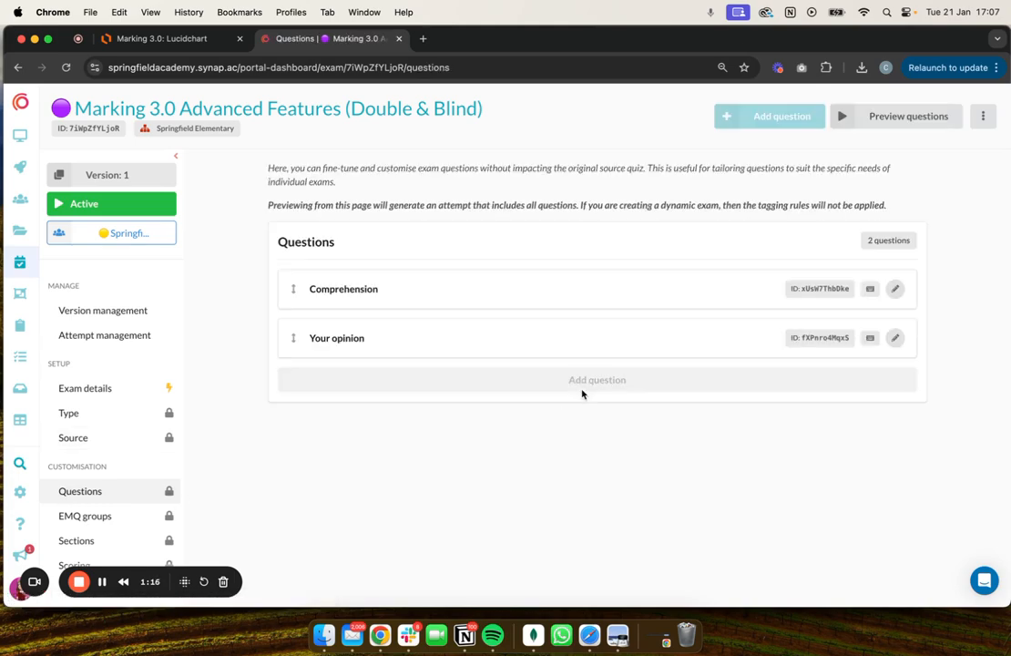
left_click(898, 290)
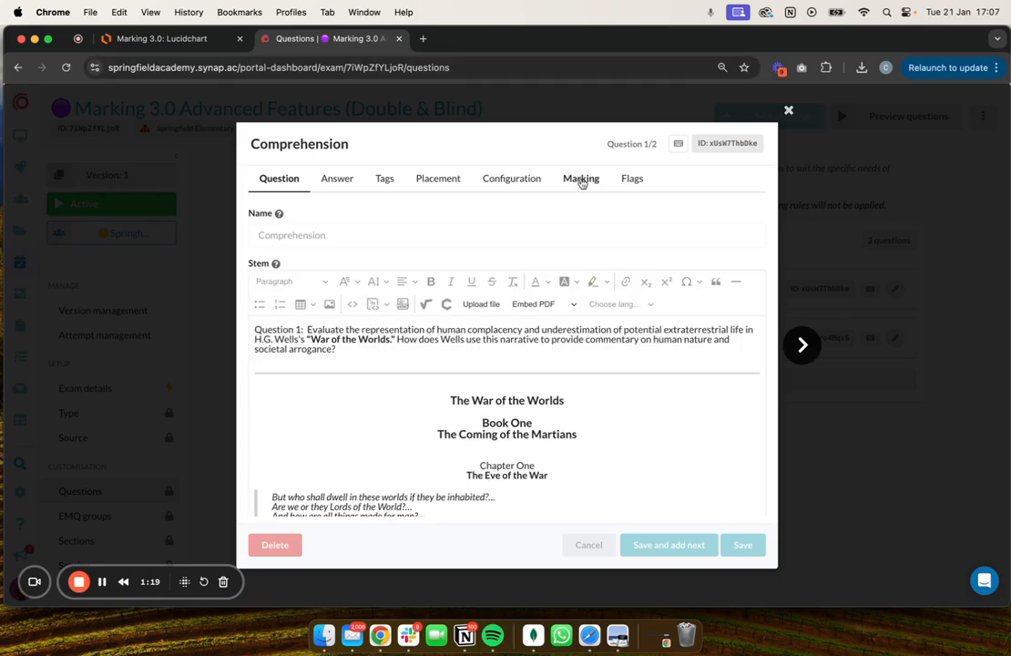
left_click(581, 179)
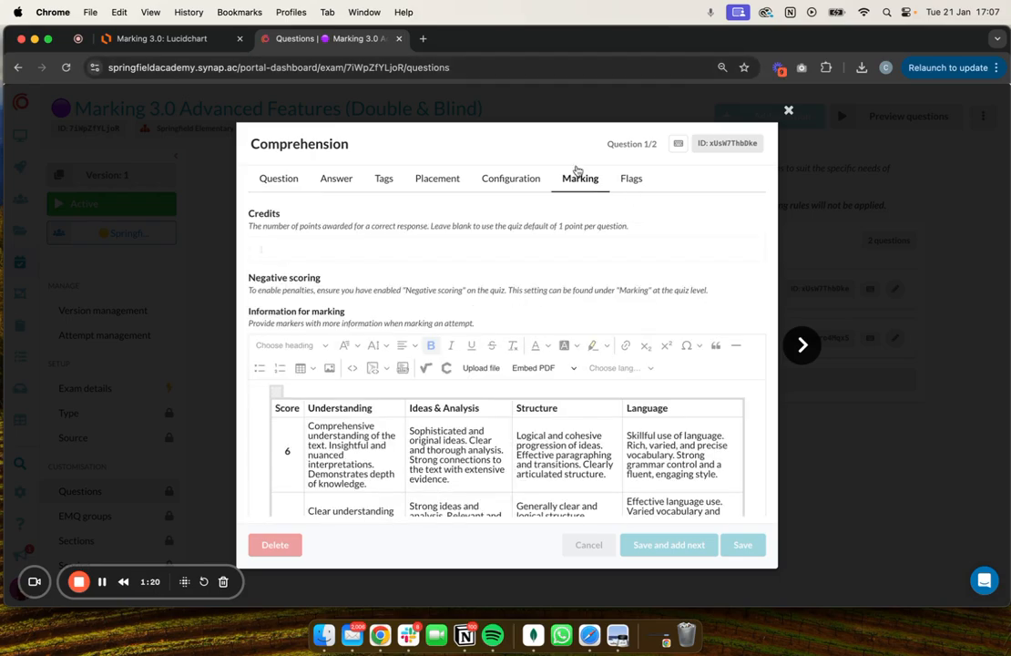
scroll(524, 274, "down", 10)
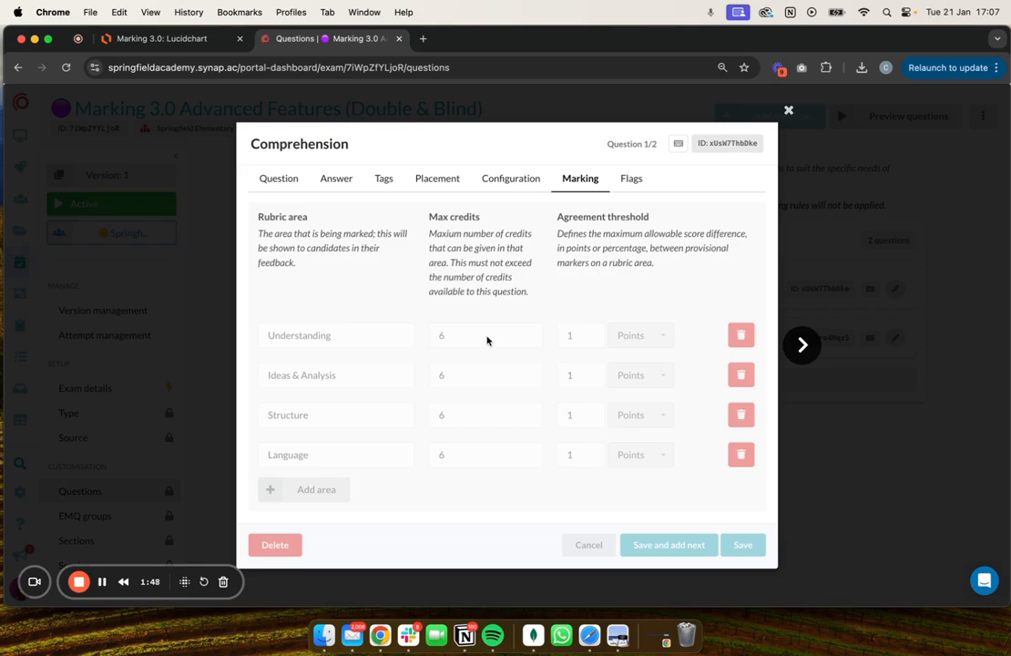
scroll(486, 341, "up", 4)
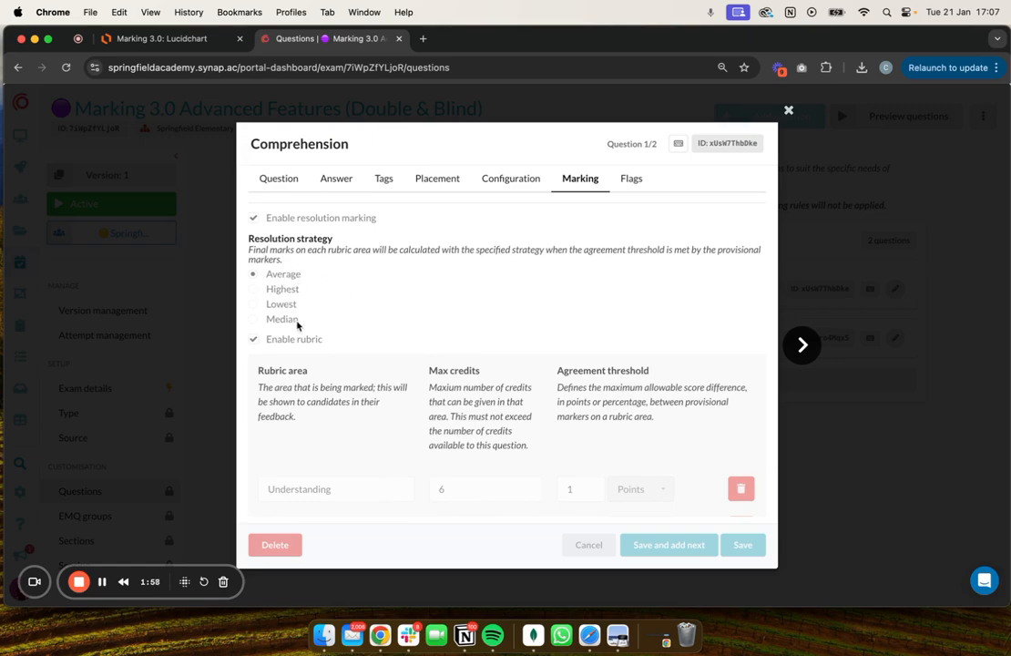
scroll(347, 316, "down", 2)
scroll(347, 315, "down", 1)
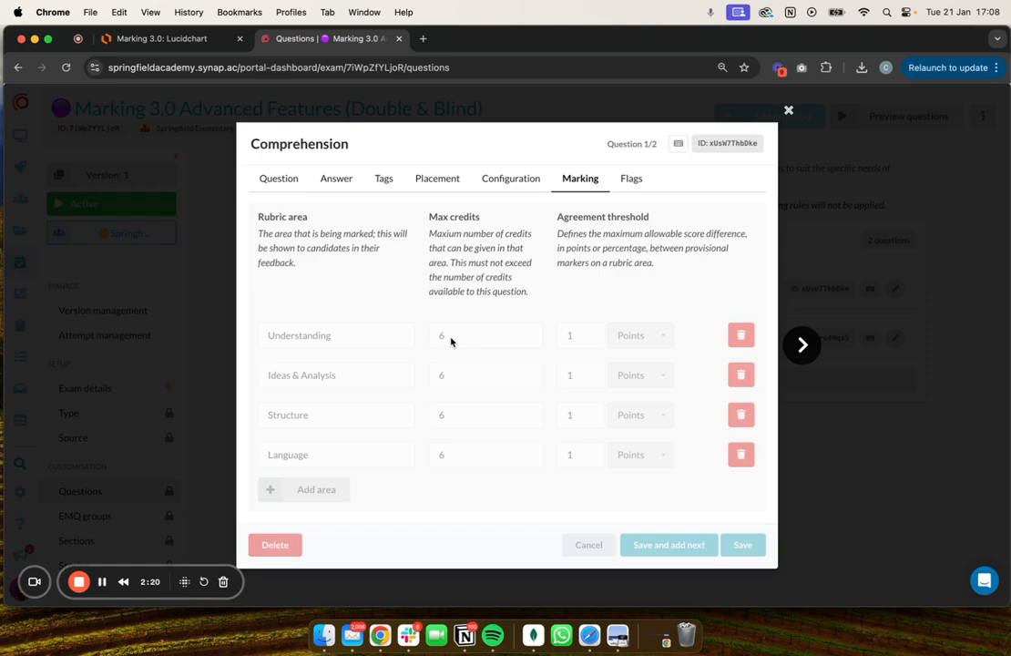
left_click(788, 109)
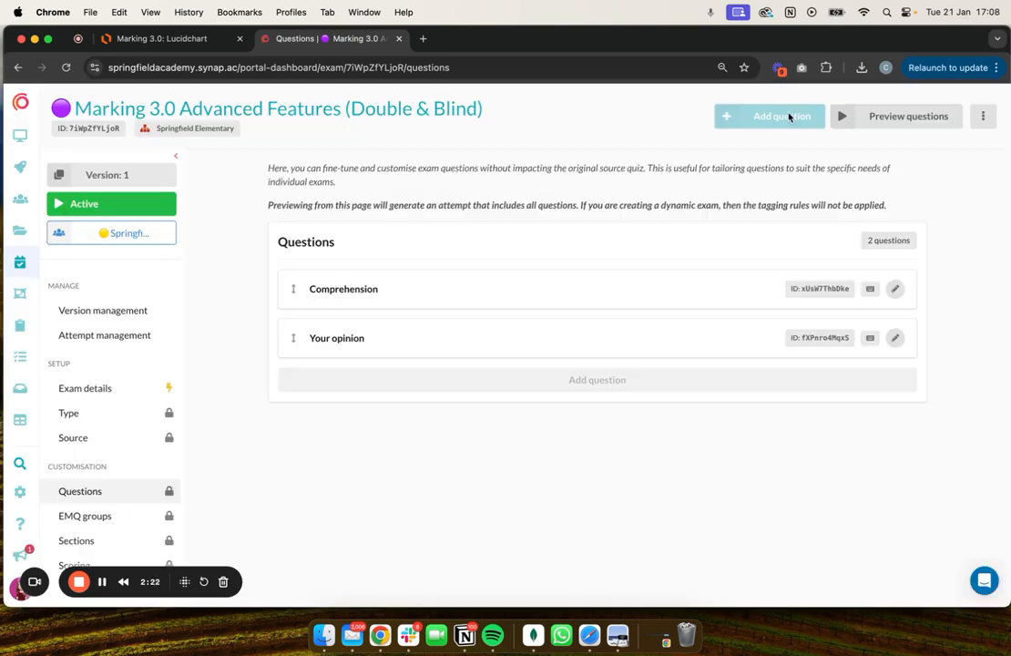
Return to attempt management and copy the exam link of the first listed unmarked attempt.
left_click(124, 336)
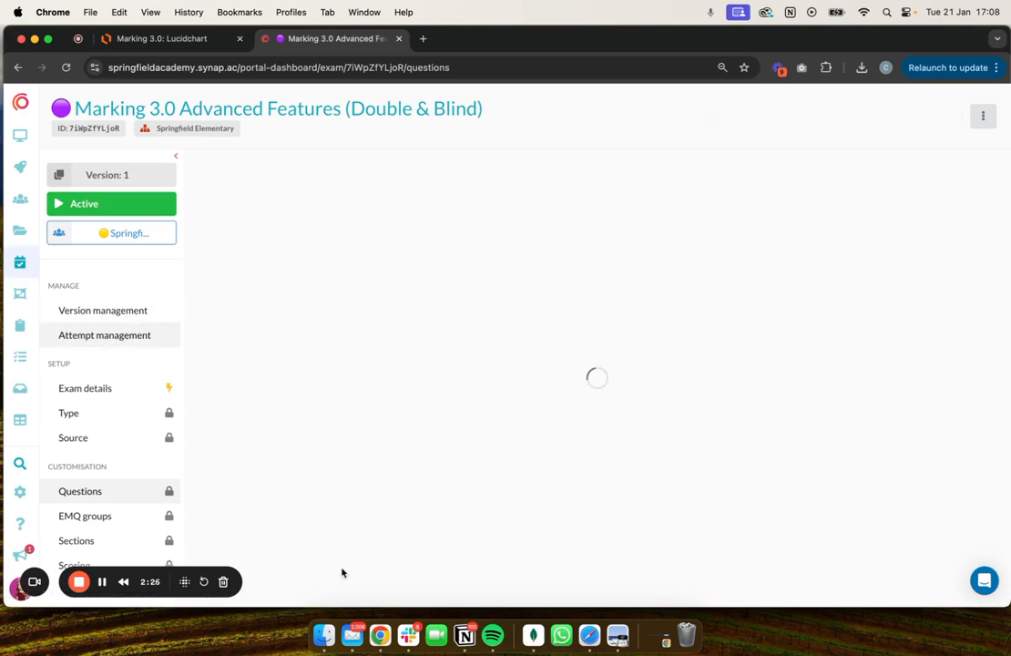
scroll(350, 430, "down", 2)
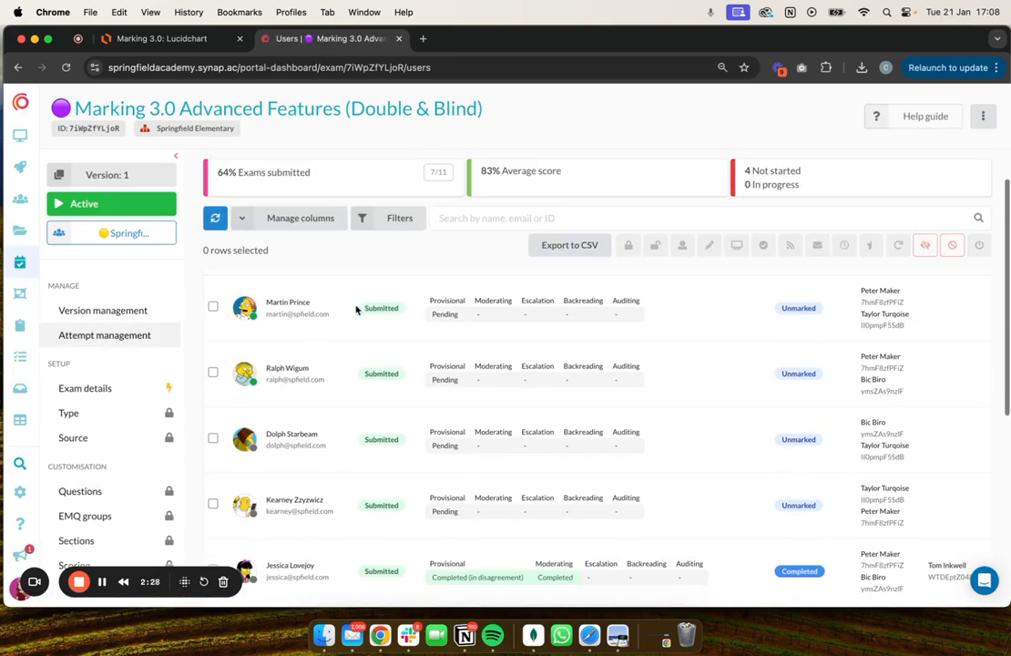
scroll(357, 310, "right", 5)
left_click(892, 309)
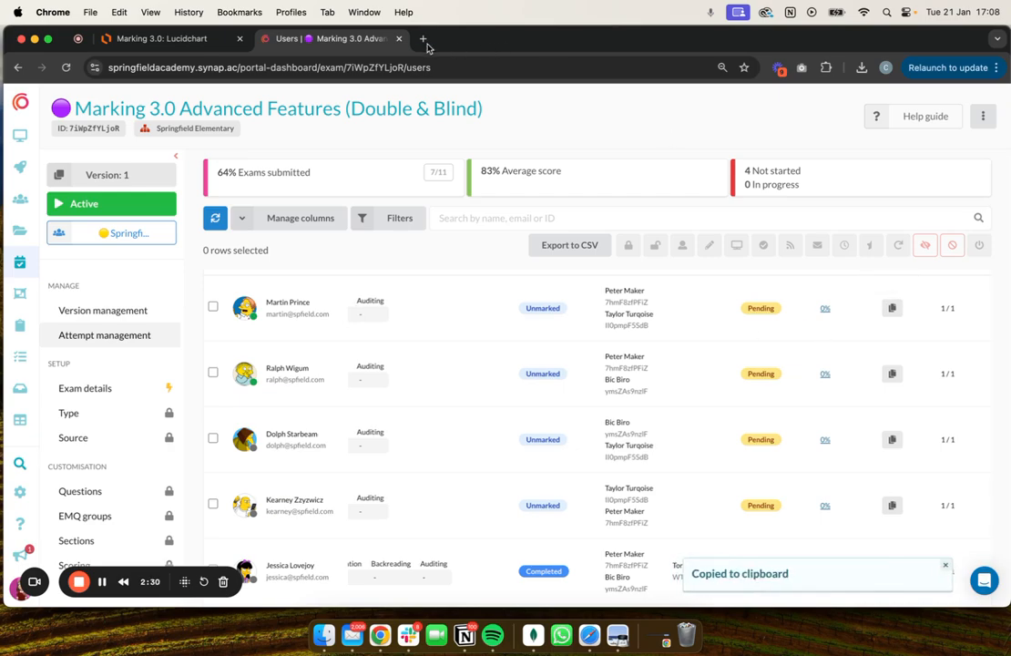
Paste the copied exam link in a new tab to read its attempt ID, and return to the attempt list.
left_click(424, 39)
key("super+v")
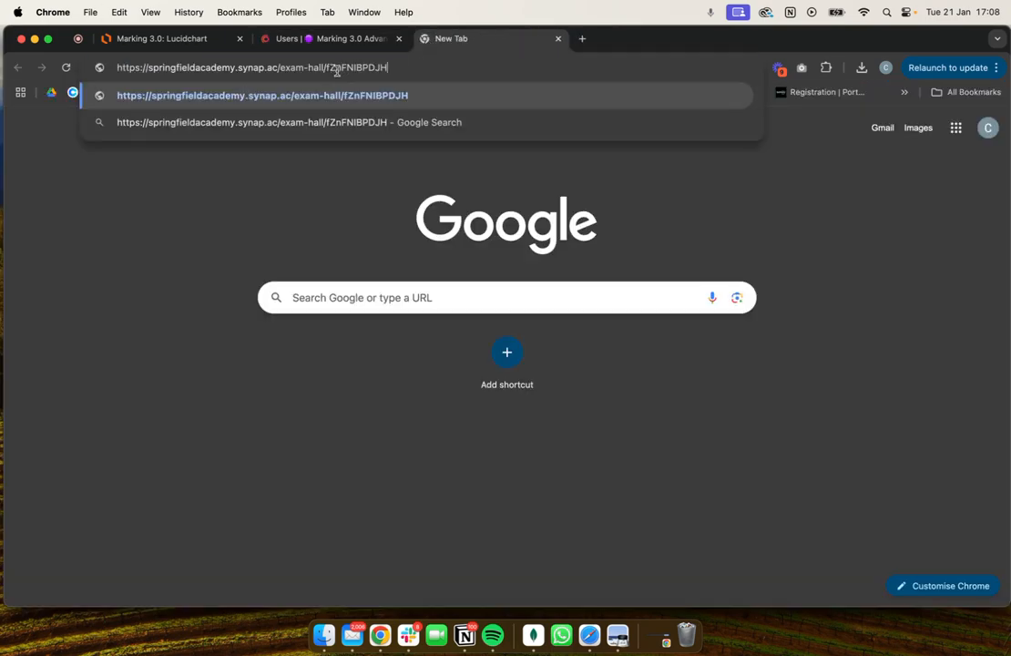
left_click(330, 40)
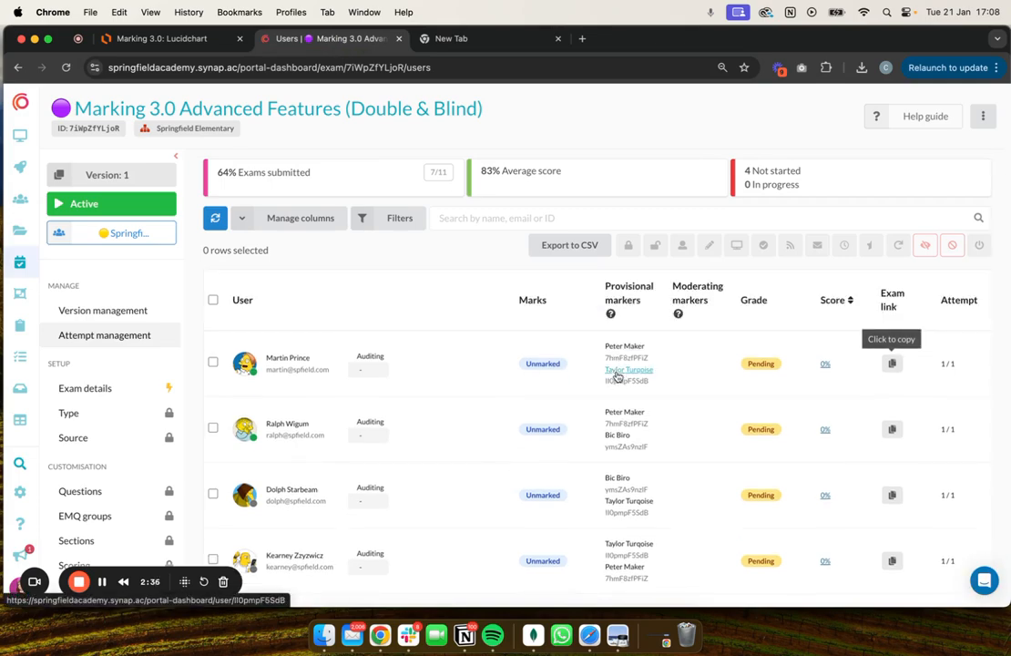
Switch to the incognito window showing the Marker's Inbox and check which marker is signed in.
key("ctrl+Up")
left_click(368, 406)
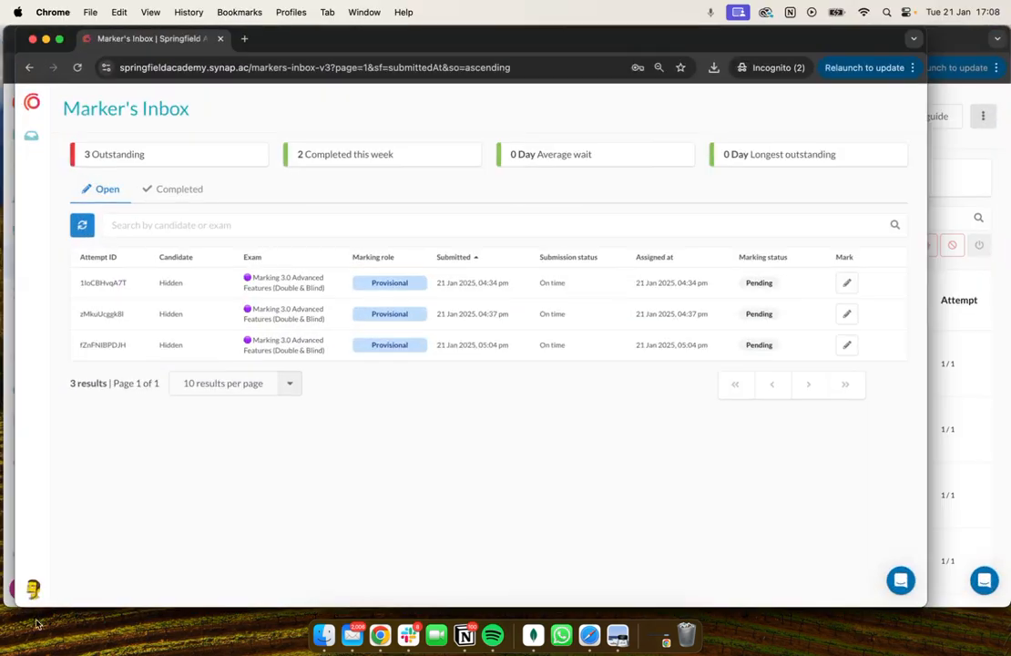
left_click(34, 594)
left_click(392, 455)
left_click(132, 70)
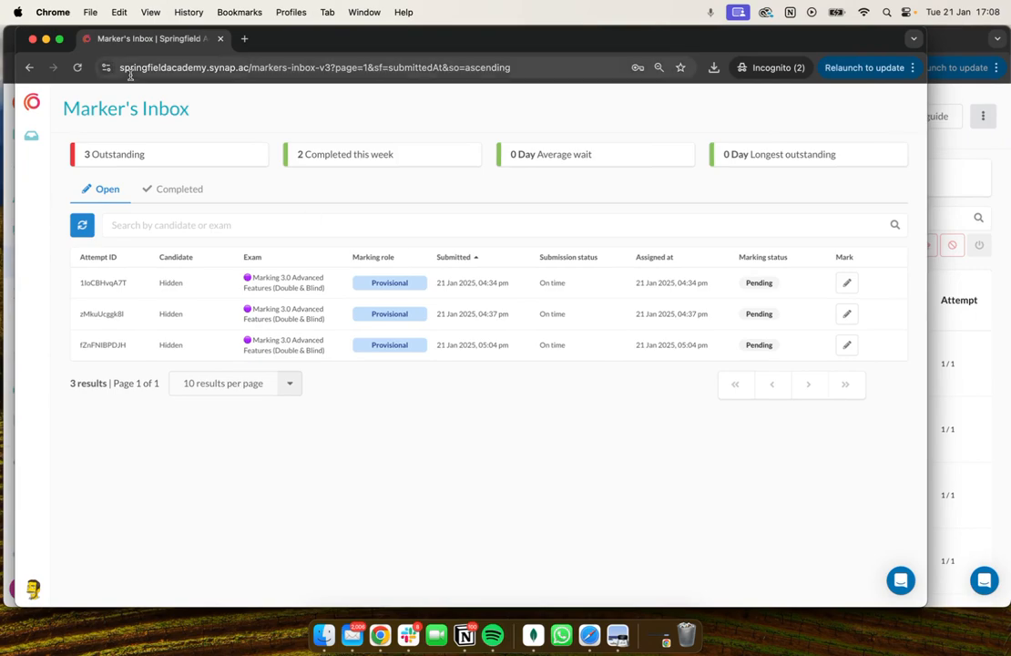
Paste the exam link in a new incognito tab to compare its attempt ID, and return to the Marker's Inbox.
left_click(244, 38)
key("super+v")
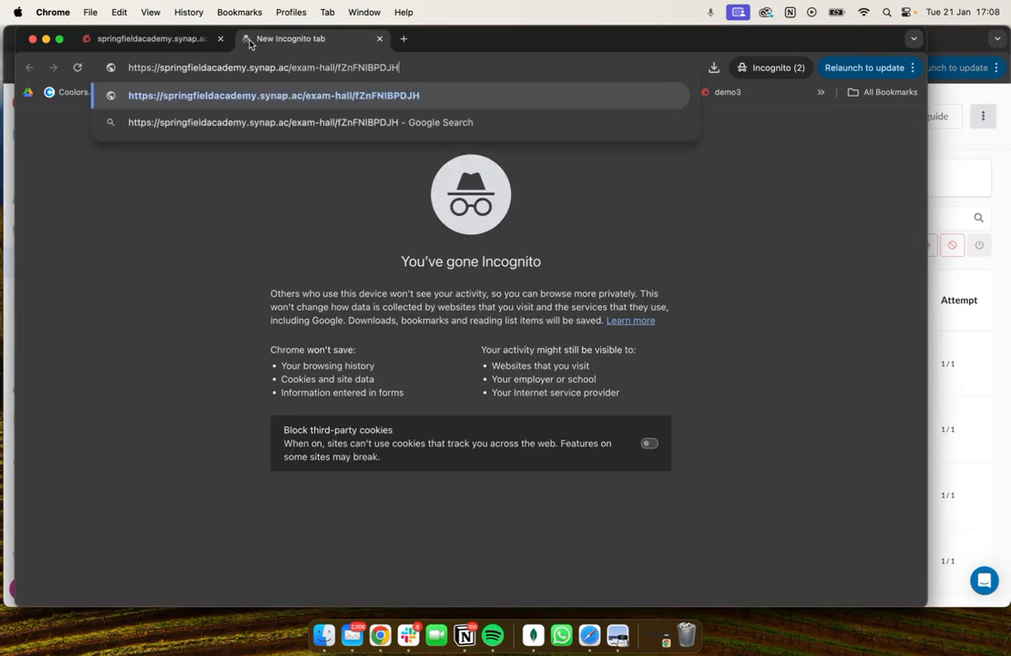
left_click(155, 42)
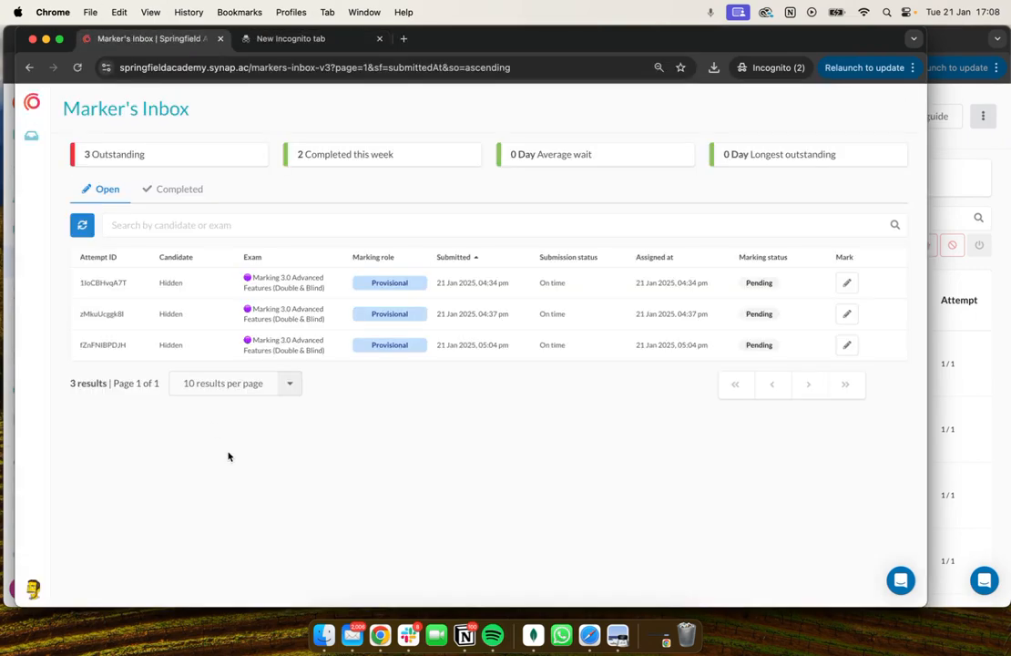
Start a provisional marking session for the hidden candidate's attempt submitted 21 Jan 2025 at 05:04 pm.
left_click_drag(198, 354, 139, 353)
left_click(847, 345)
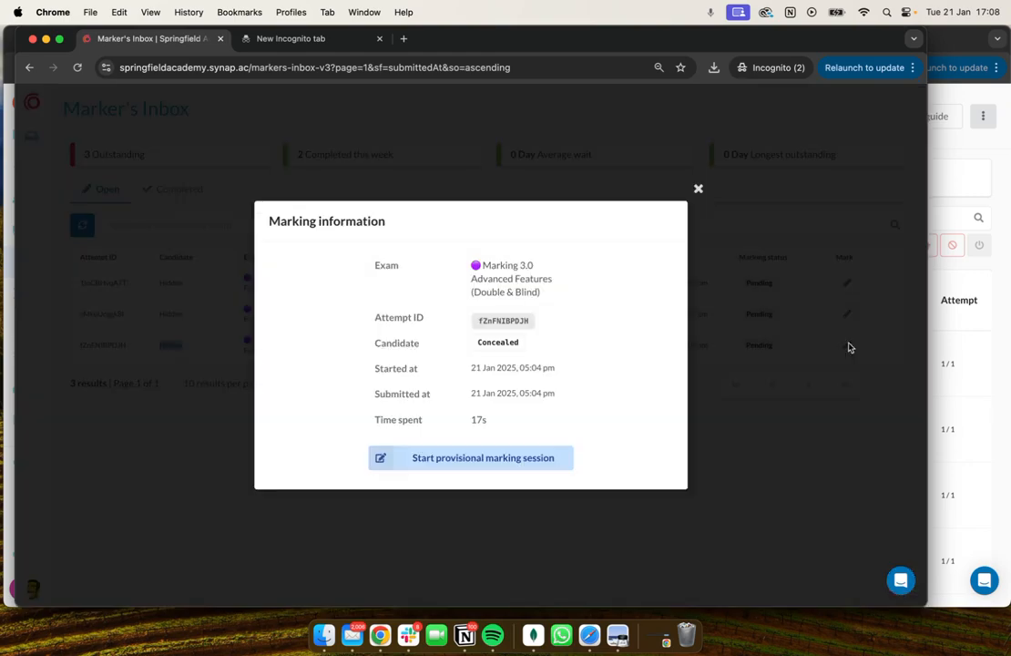
left_click(423, 460)
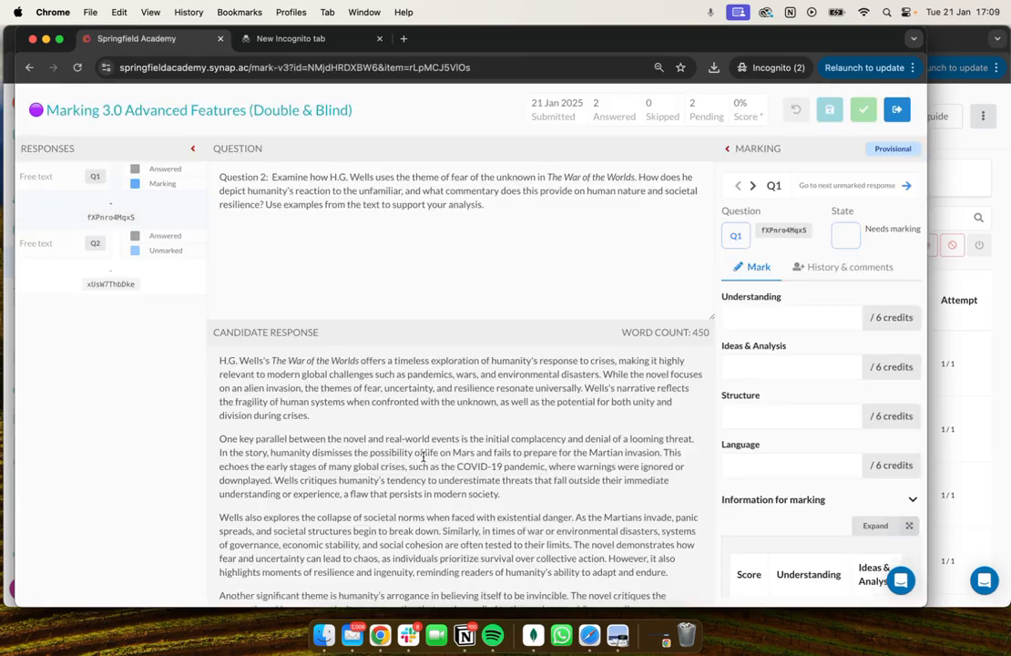
Award Q1 6 credits each for Understanding, Ideas & Analysis, Structure and Language.
left_click(774, 317)
scroll(427, 366, "down", 5)
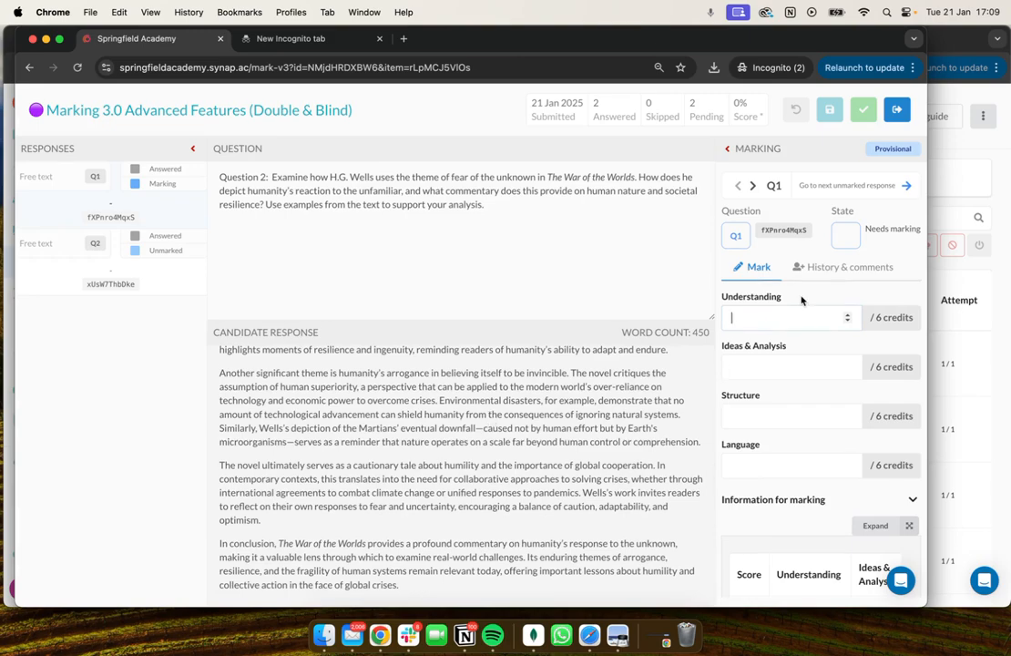
type("6")
left_click(776, 365)
type("6")
left_click(767, 414)
type("6")
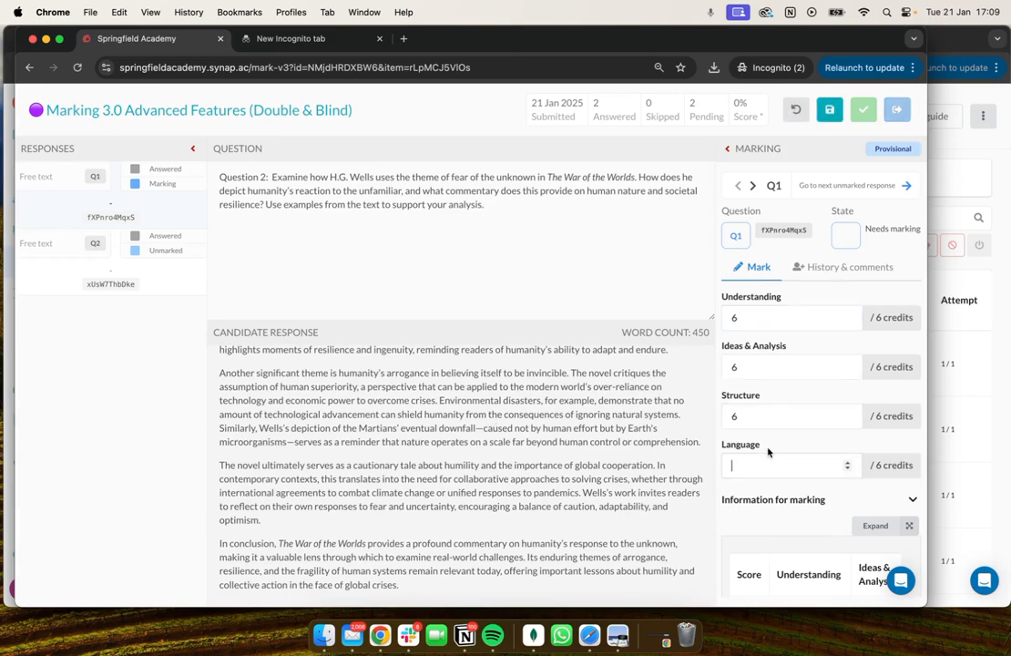
left_click(766, 460)
type("6")
Enter "This was great" as Q1's feedback to the candidate.
scroll(774, 455, "down", 10)
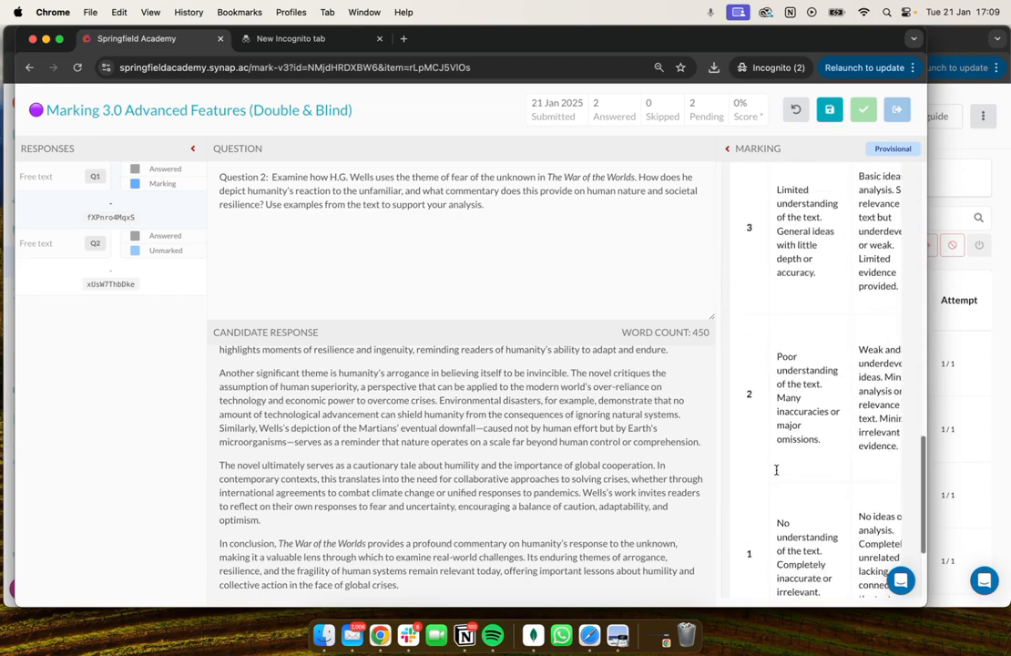
left_click(781, 516)
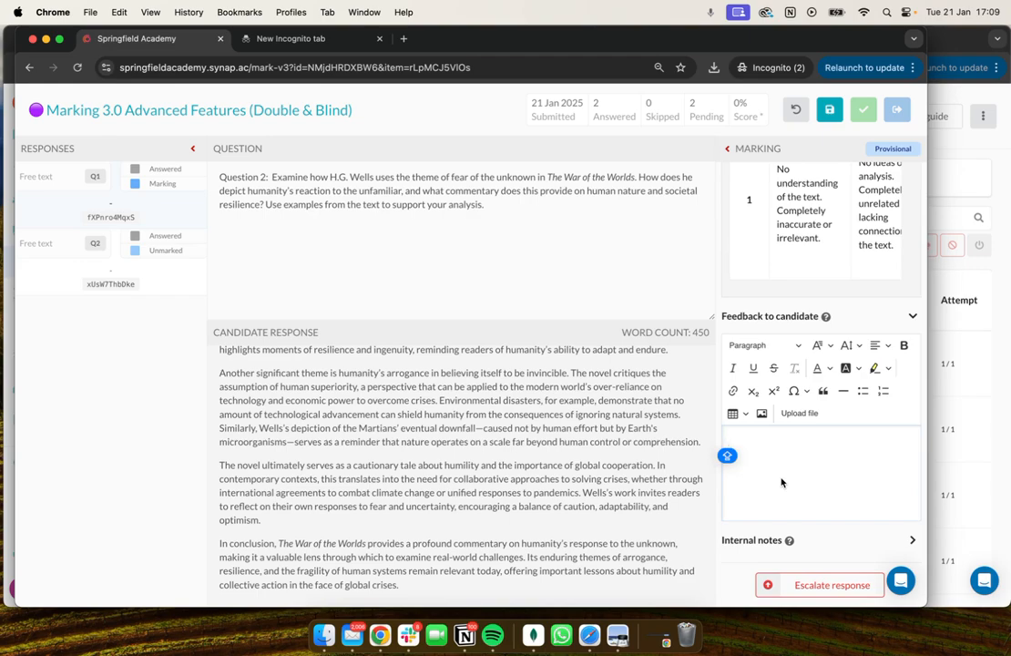
type("This was great")
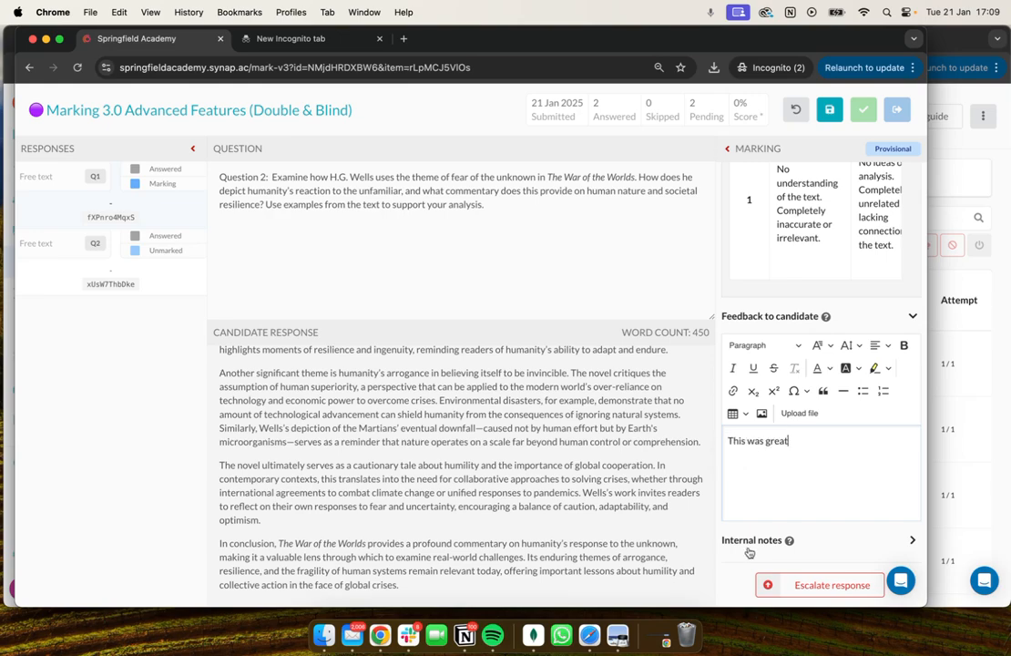
Add the internal note "this is a perfect answer" to Q1 and save its marking.
left_click(752, 540)
left_click(767, 508)
type("this")
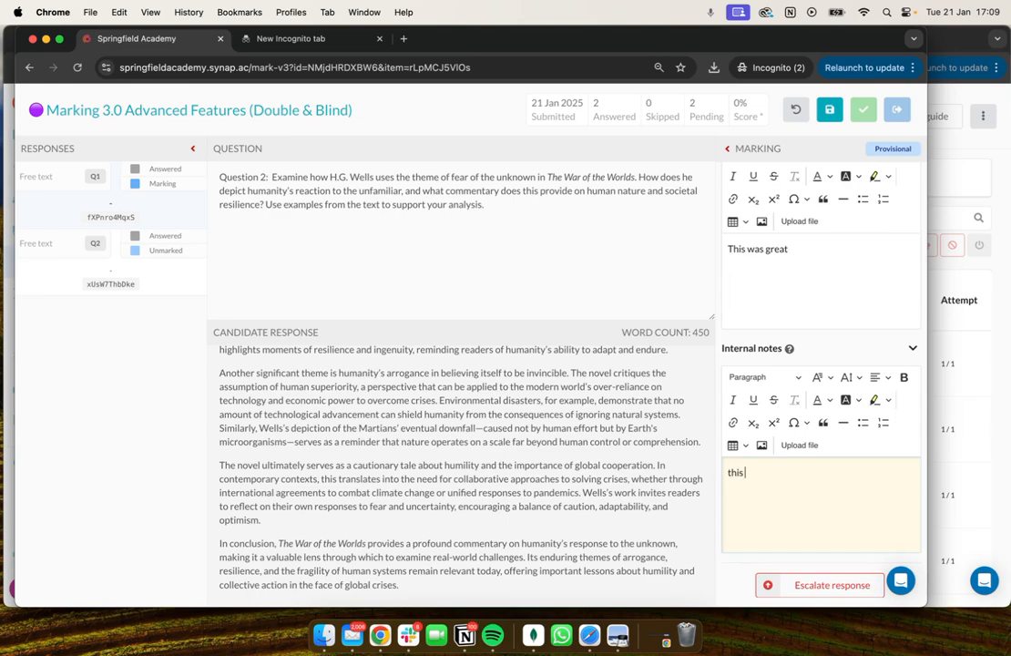
type(" is a perfect answer")
left_click(829, 109)
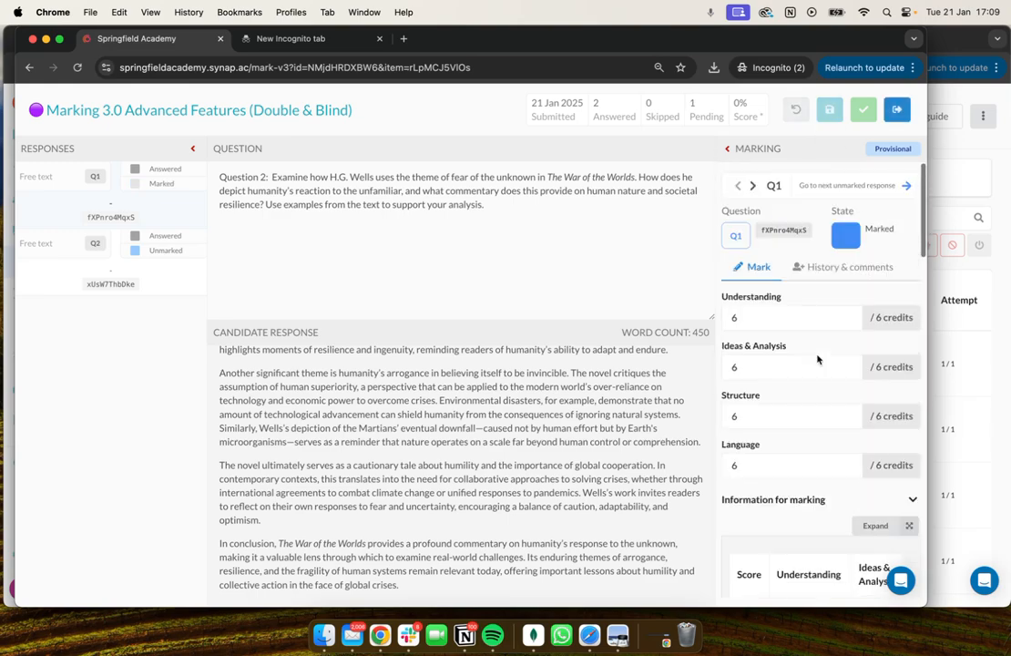
Go to the unmarked Q2 response and award 6 credits each for Understanding, Ideas & Analysis, Structure and Language.
left_click(899, 183)
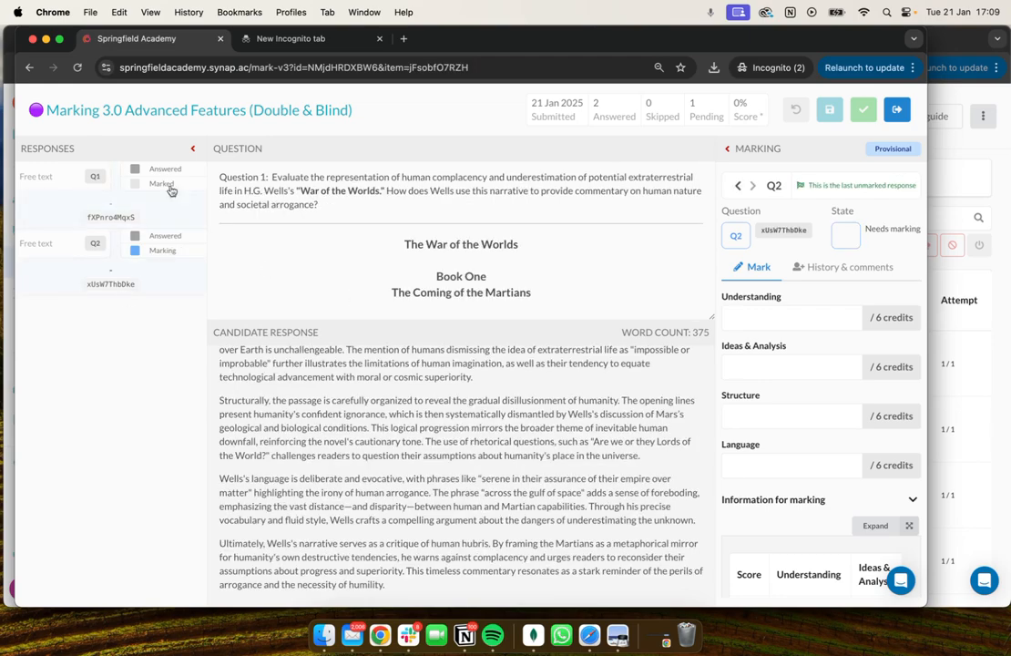
left_click(754, 319)
type("1")
type("6")
left_click(759, 366)
type("6")
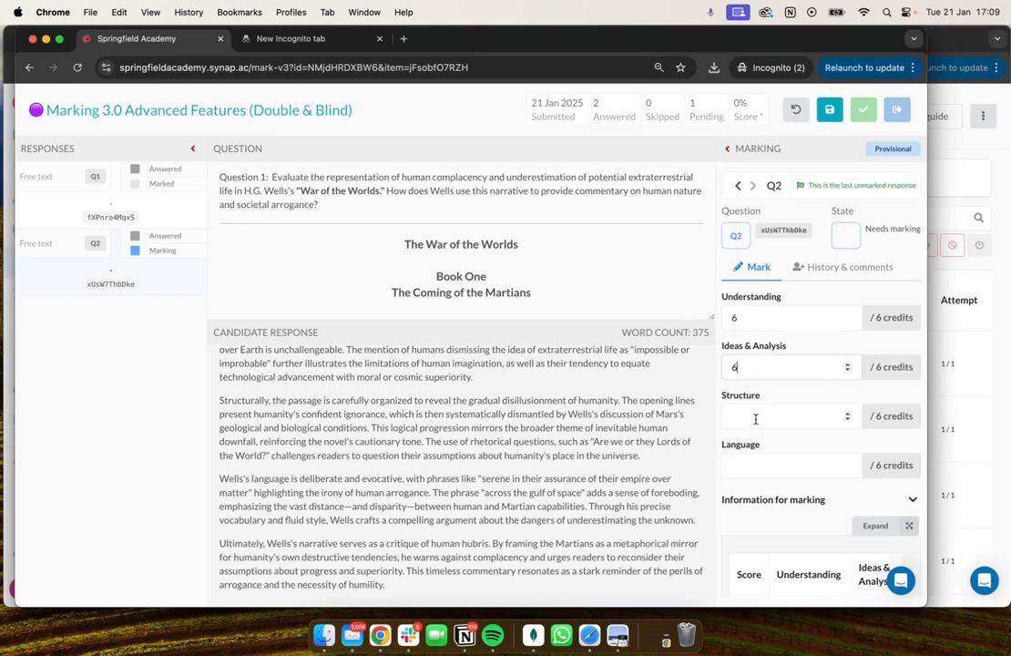
left_click(759, 416)
type("6")
left_click(755, 462)
type("6")
Save Q2 with the internal note "amazing" and complete the provisional marking session, returning to the Marker's Inbox.
scroll(774, 446, "down", 10)
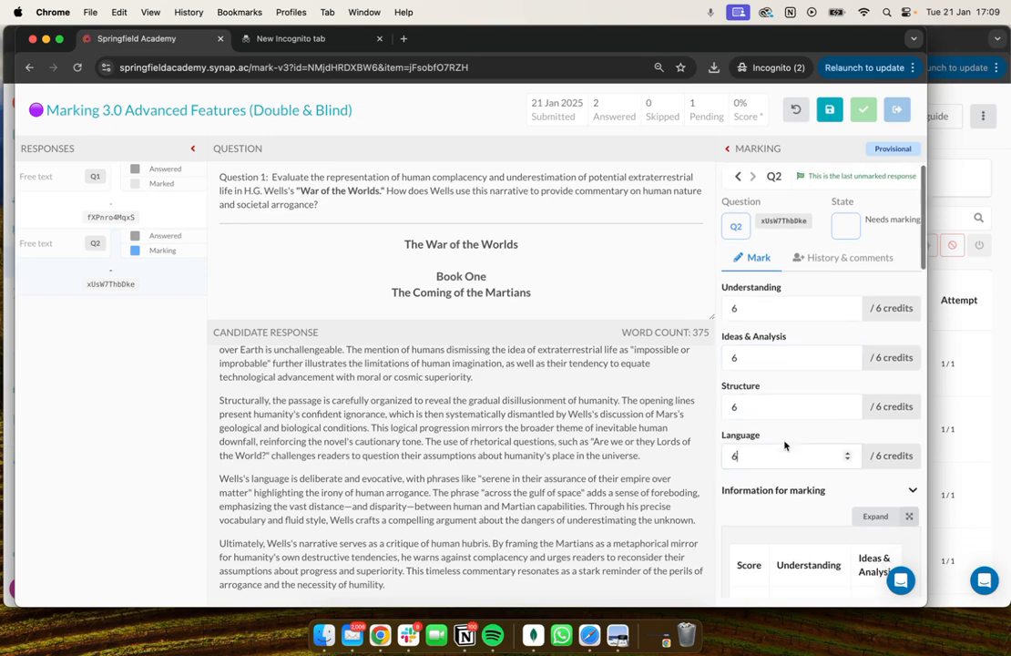
left_click(774, 544)
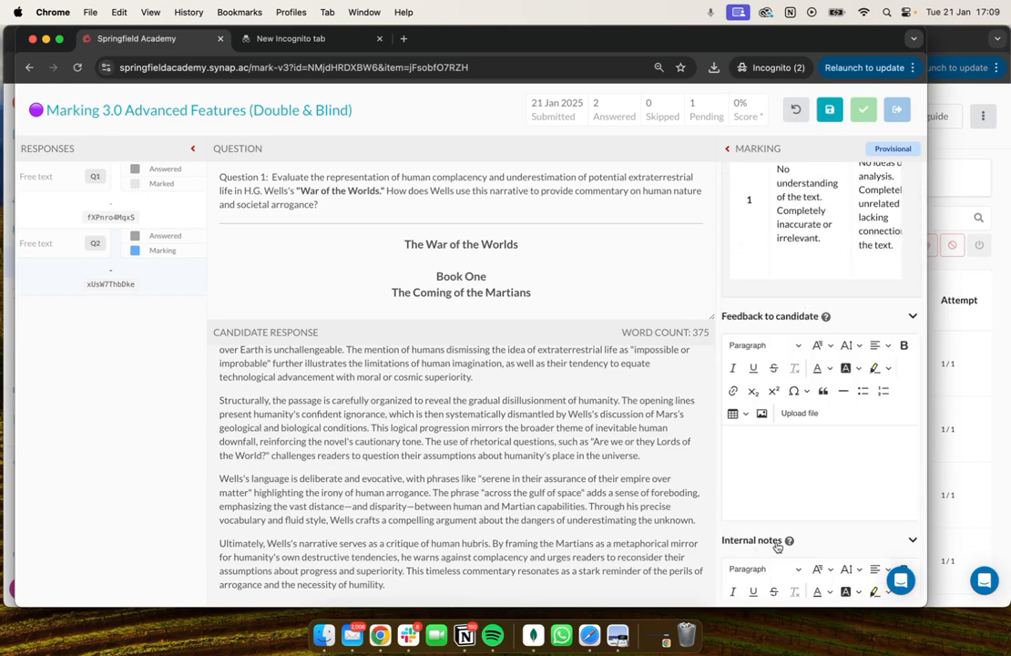
left_click(779, 530)
type("amazing")
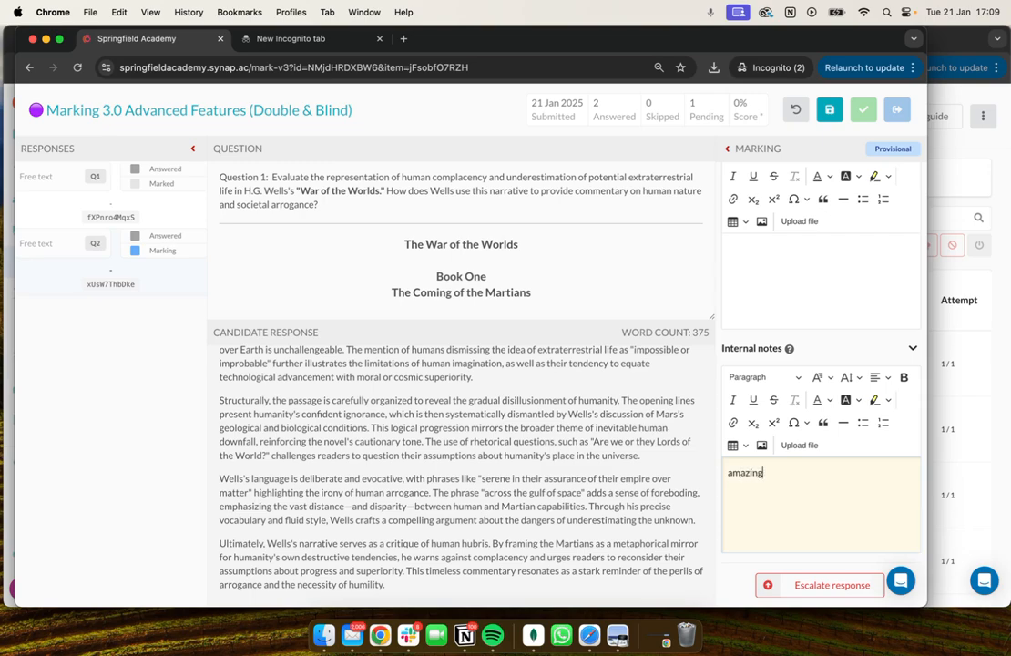
left_click(829, 110)
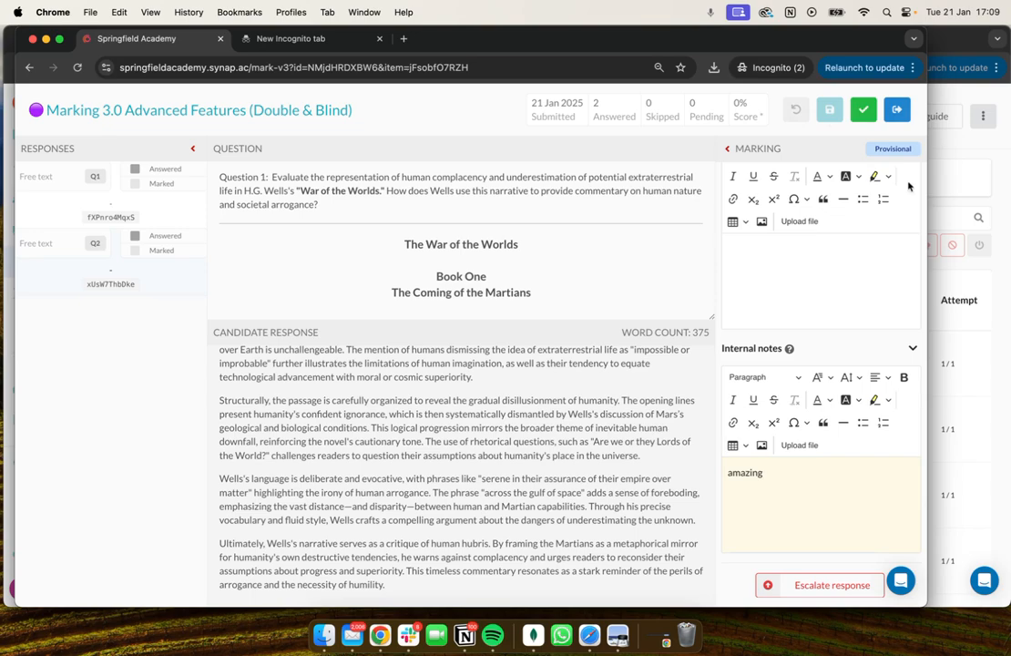
left_click(899, 111)
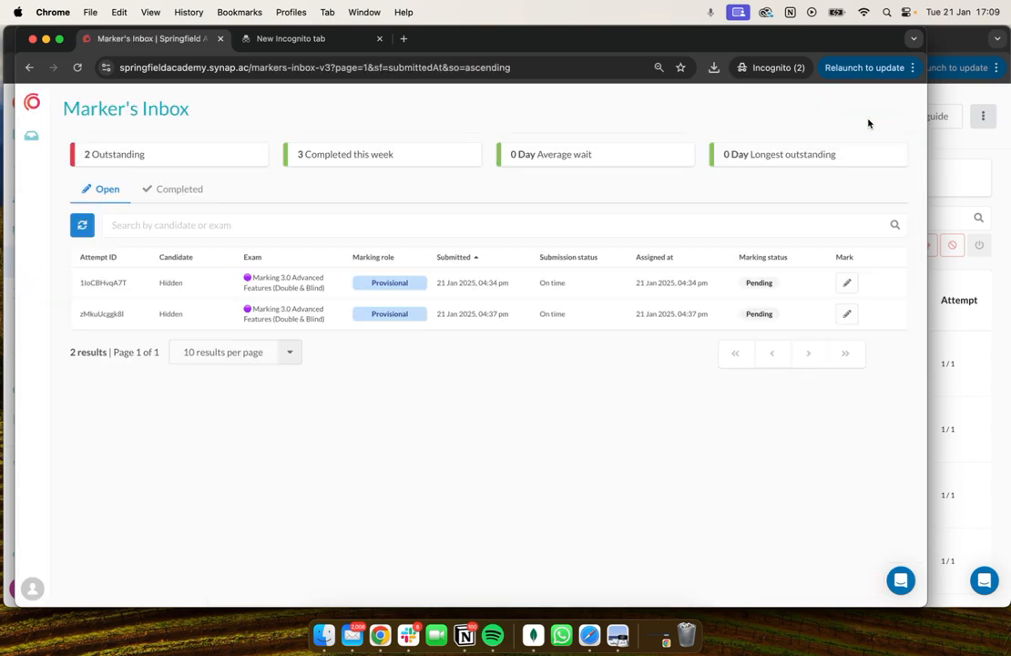
Switch to the admin window and review the exam's Marking settings for double marking, resolution marking, provisional and moderating markers, and marker assignment.
left_click(964, 340)
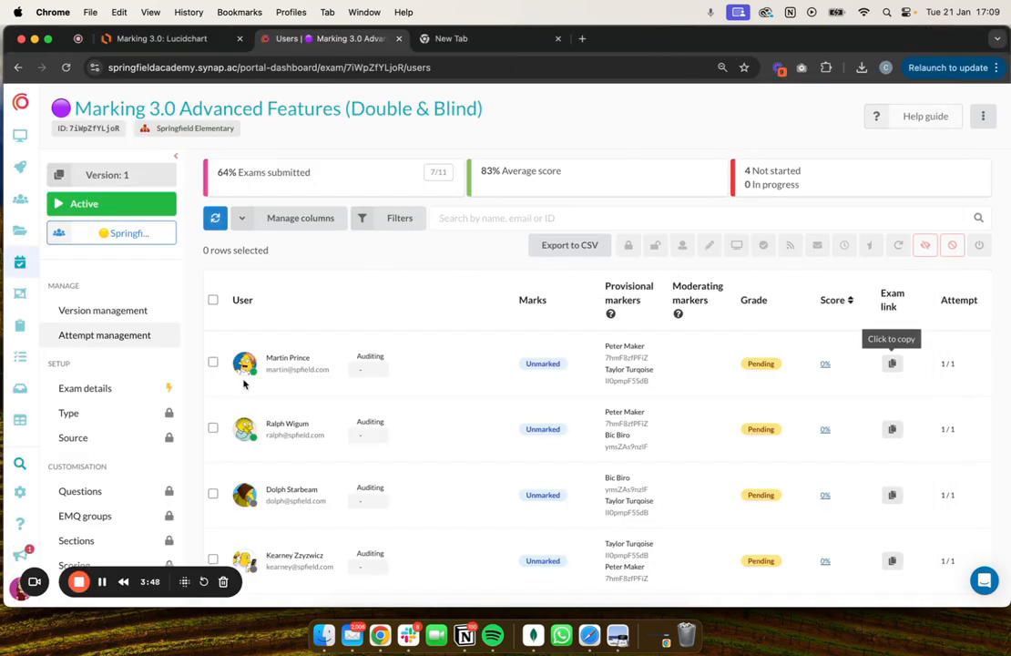
scroll(57, 457, "down", 8)
left_click(88, 481)
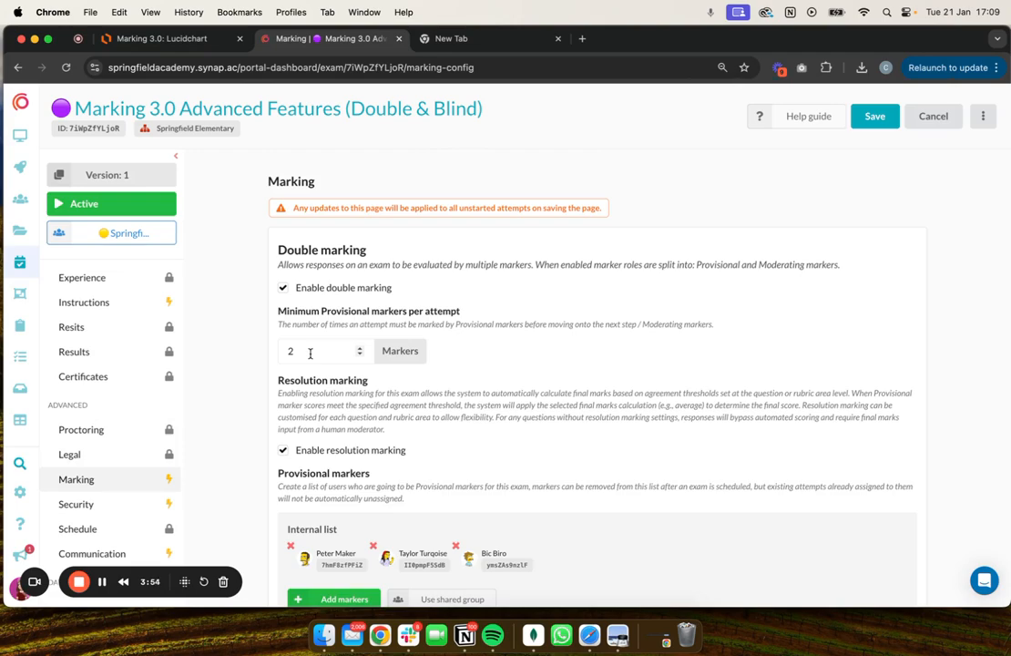
scroll(291, 410, "down", 2)
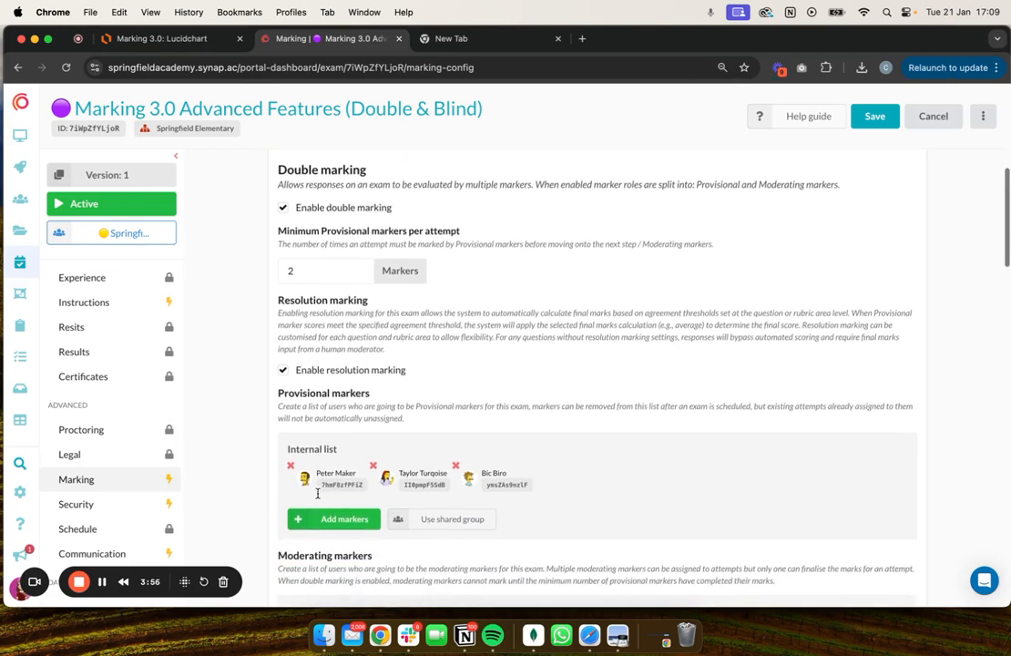
scroll(371, 444, "down", 2)
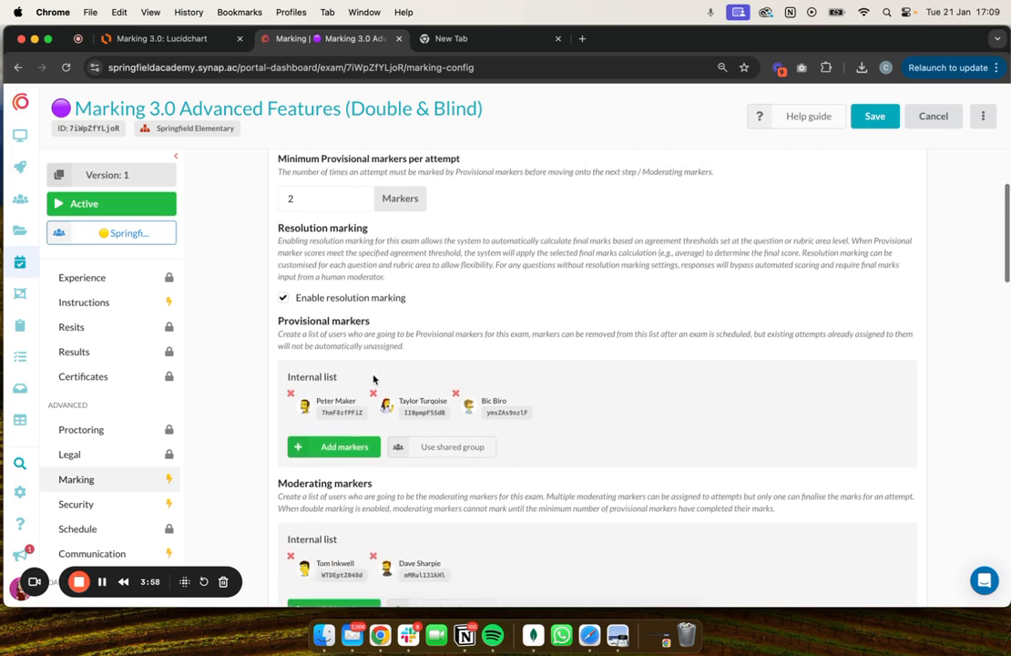
scroll(373, 348, "down", 3)
scroll(355, 355, "down", 1)
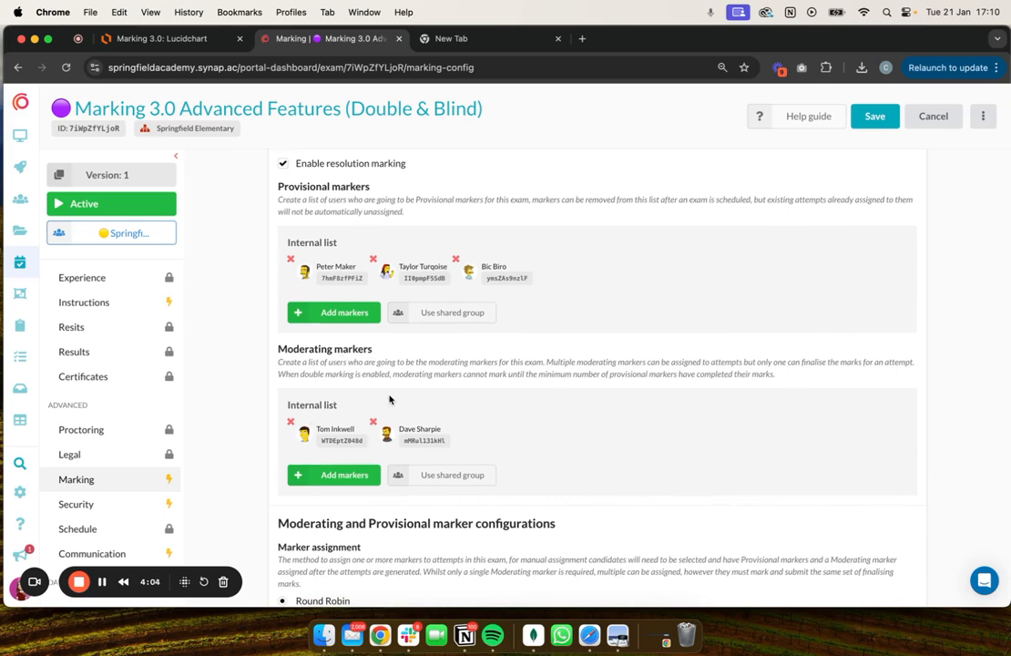
scroll(399, 364, "down", 1)
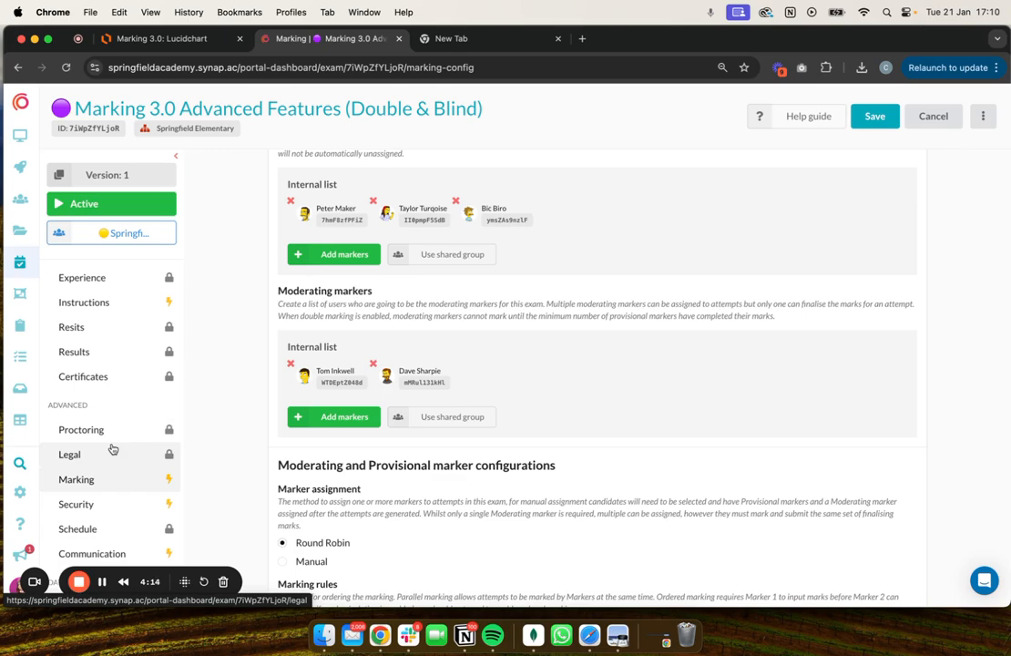
Open the exam's attempt management and check the marking progress of the first candidate's attempt.
scroll(112, 447, "up", 5)
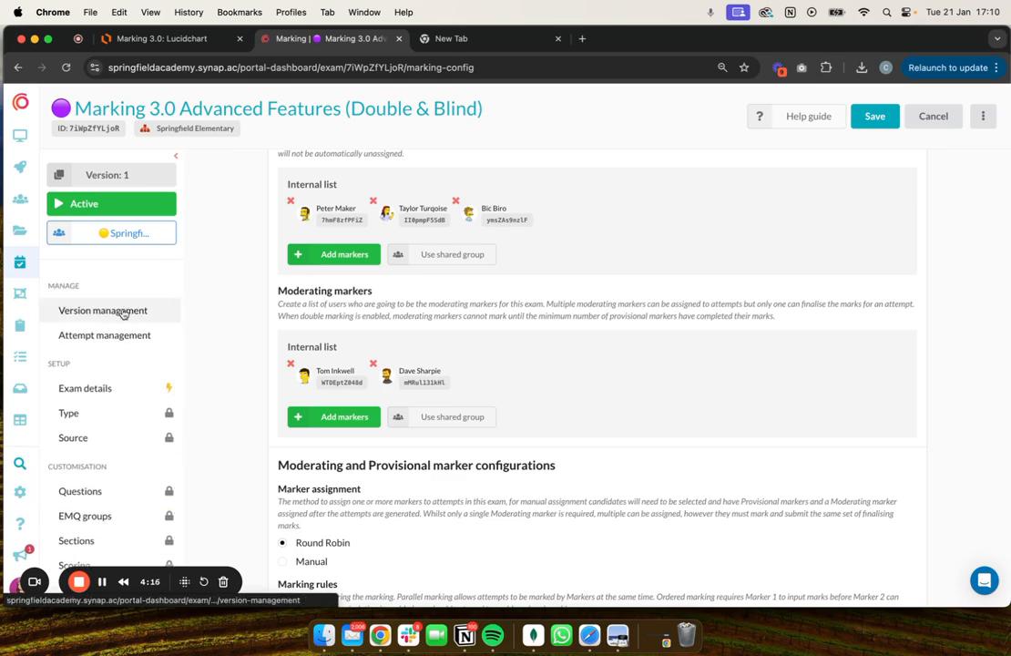
left_click(123, 311)
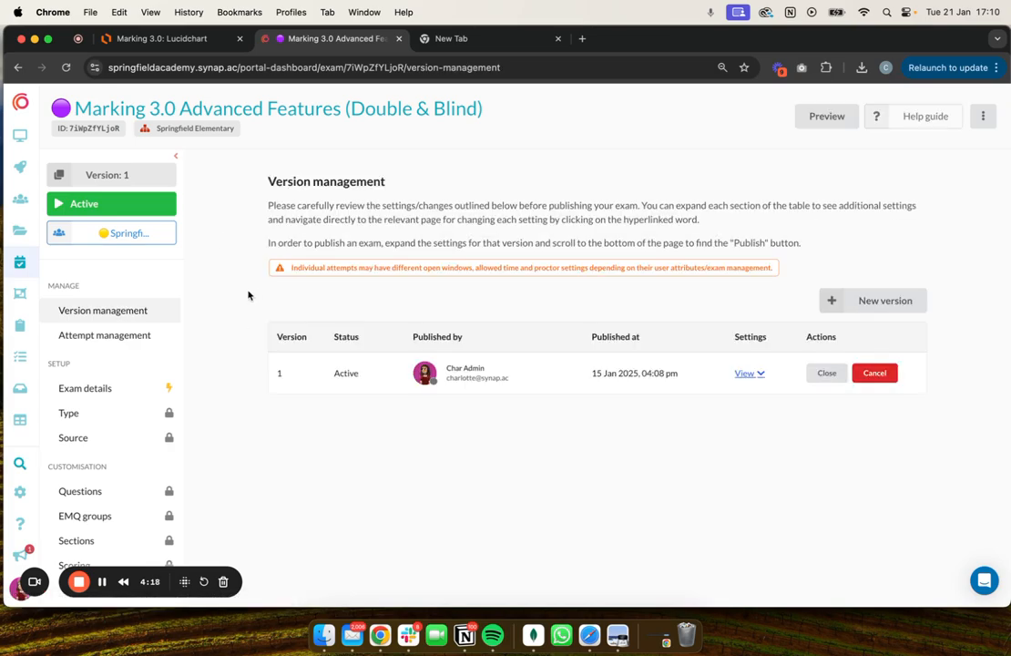
left_click(122, 337)
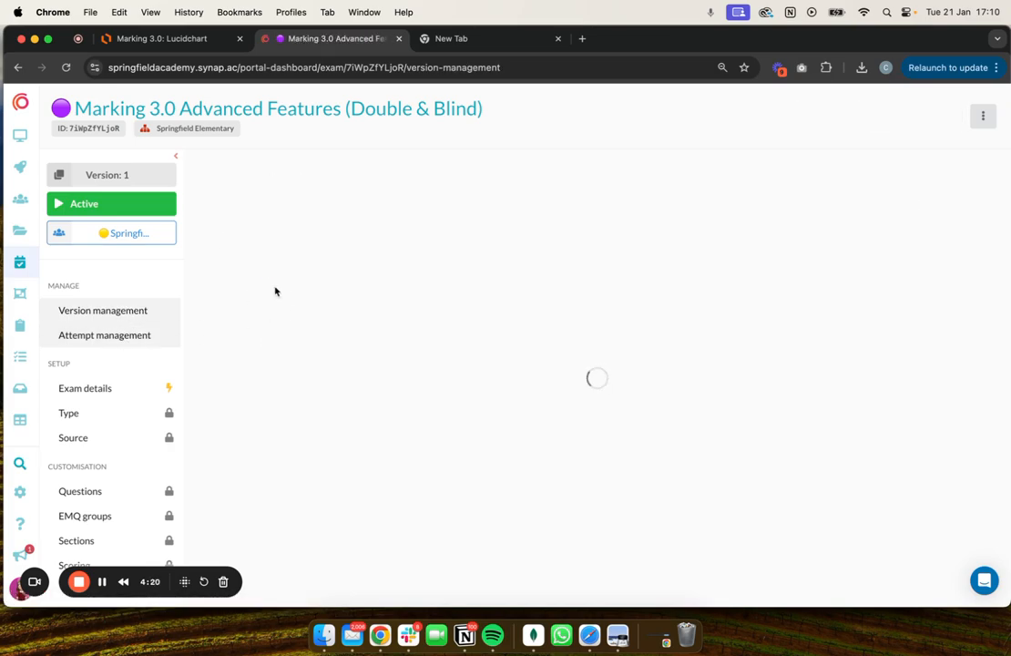
left_click(213, 362)
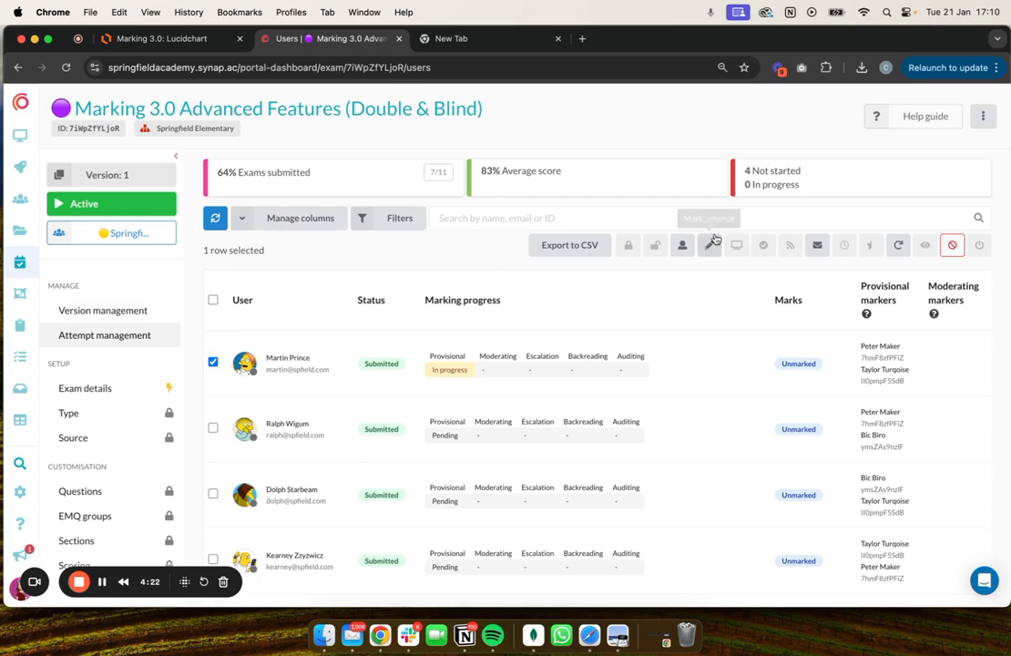
left_click(212, 362)
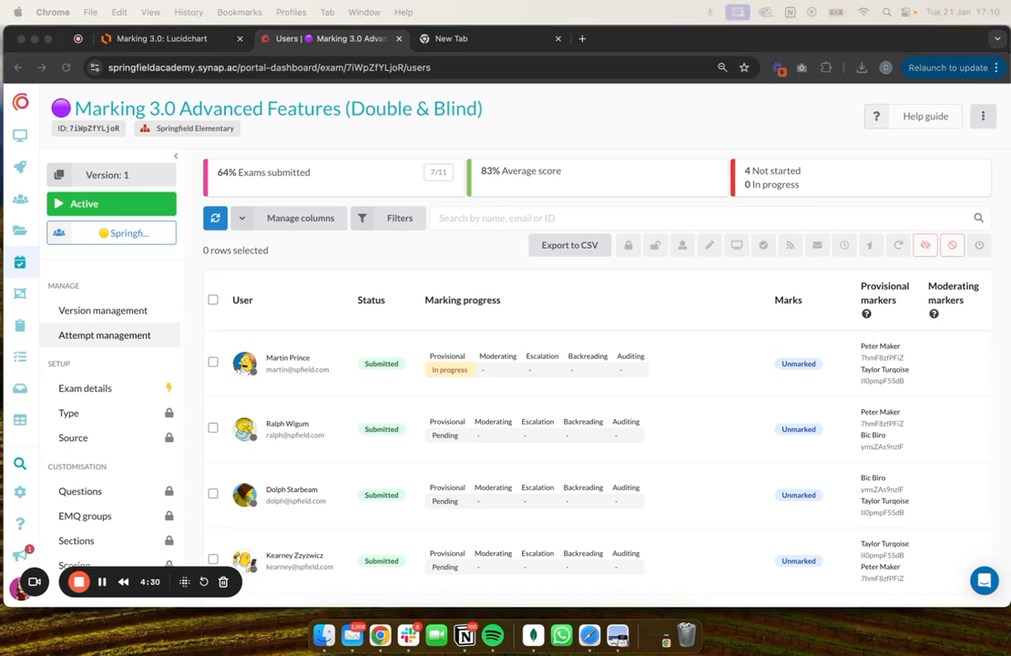
Switch to the incognito Marker's Inbox window and log out of the first provisional marker's account.
key("ctrl+Up")
left_click(336, 275)
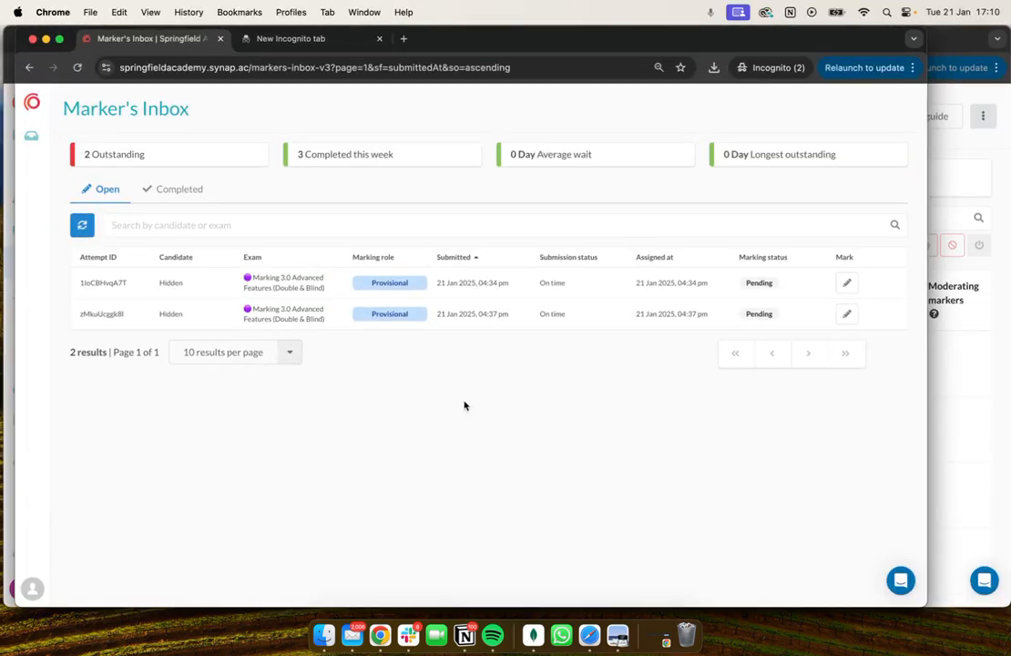
left_click(32, 590)
left_click(82, 544)
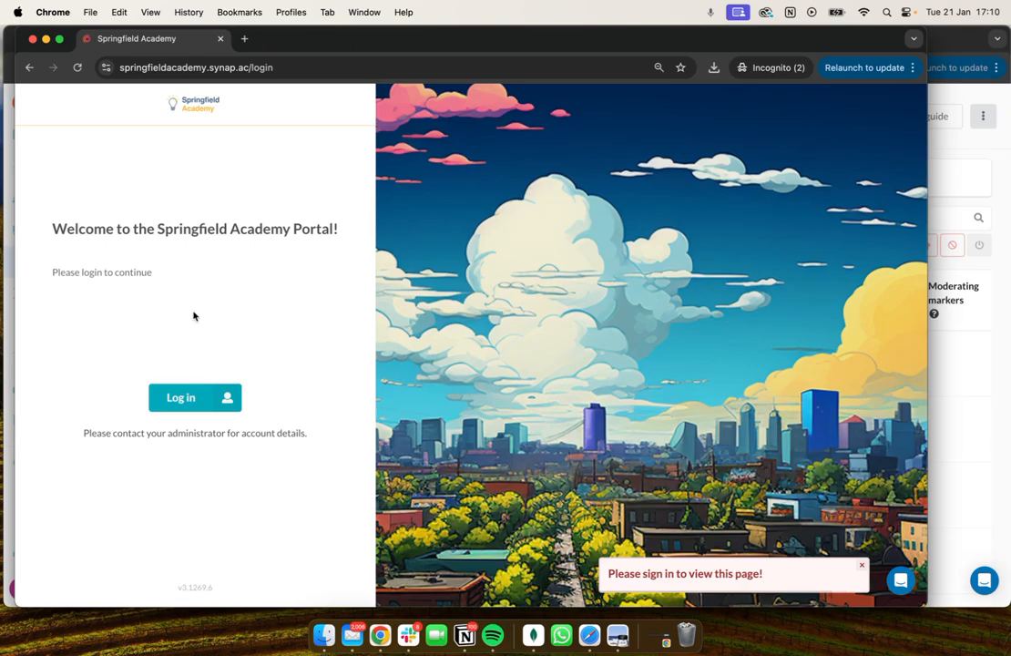
Log in to the Springfield Academy portal as the second provisional marker with the account email and password.
left_click(200, 398)
left_click(170, 303)
key("Tab")
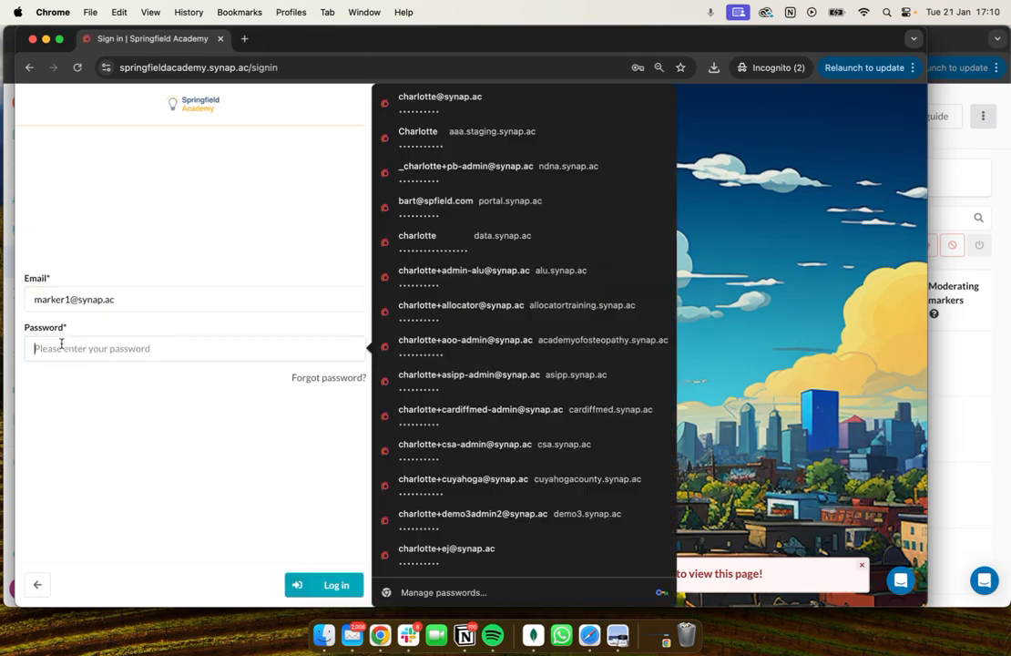
type("•••••••")
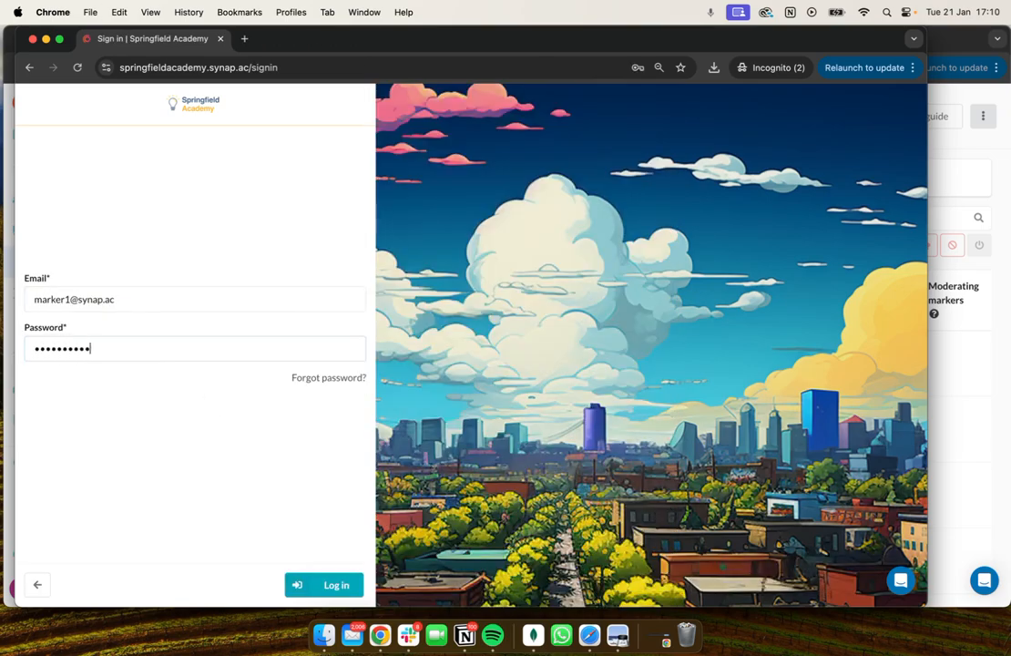
key("Return")
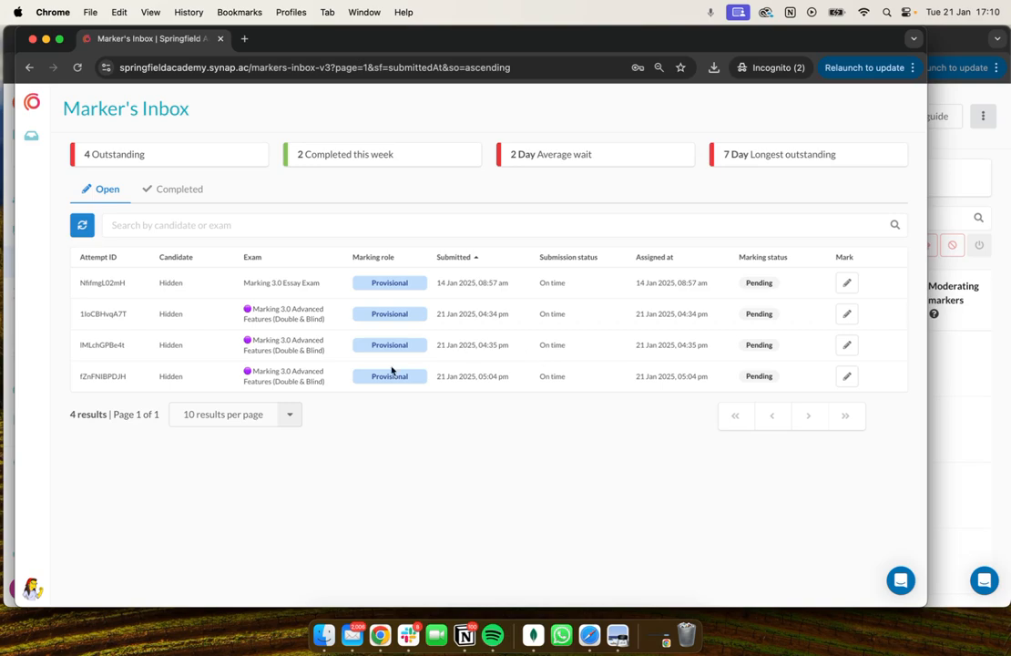
Open the attempt submitted 21 Jan 2025, 05:04 pm for marking and save Q1 with 2 credits each for Understanding, Ideas & Analysis, Structure and Language.
left_click(850, 378)
left_click(492, 463)
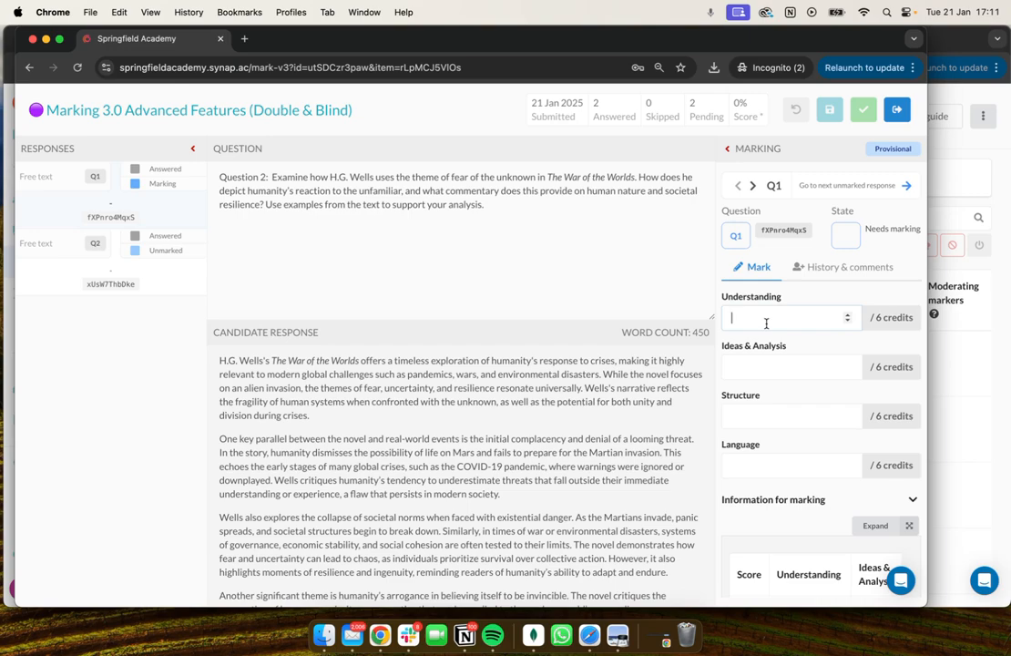
type("2")
left_click(762, 361)
type("2")
left_click(762, 419)
type("2")
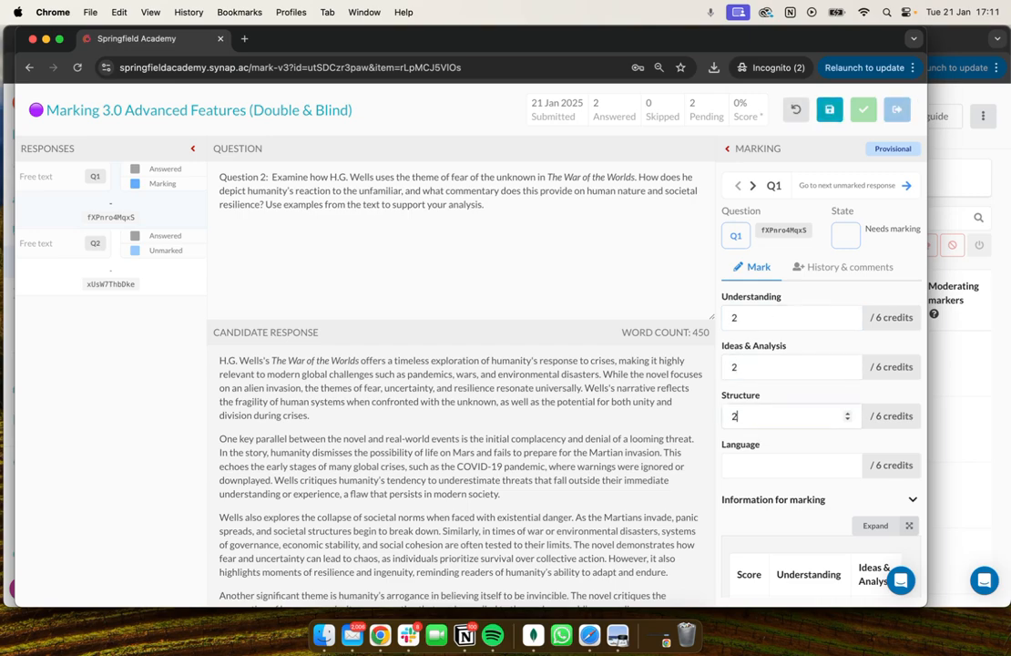
left_click(761, 473)
type("2")
left_click(828, 113)
Add the internal note "This was rubbish" to Q1 and save its marking.
scroll(774, 448, "down", 10)
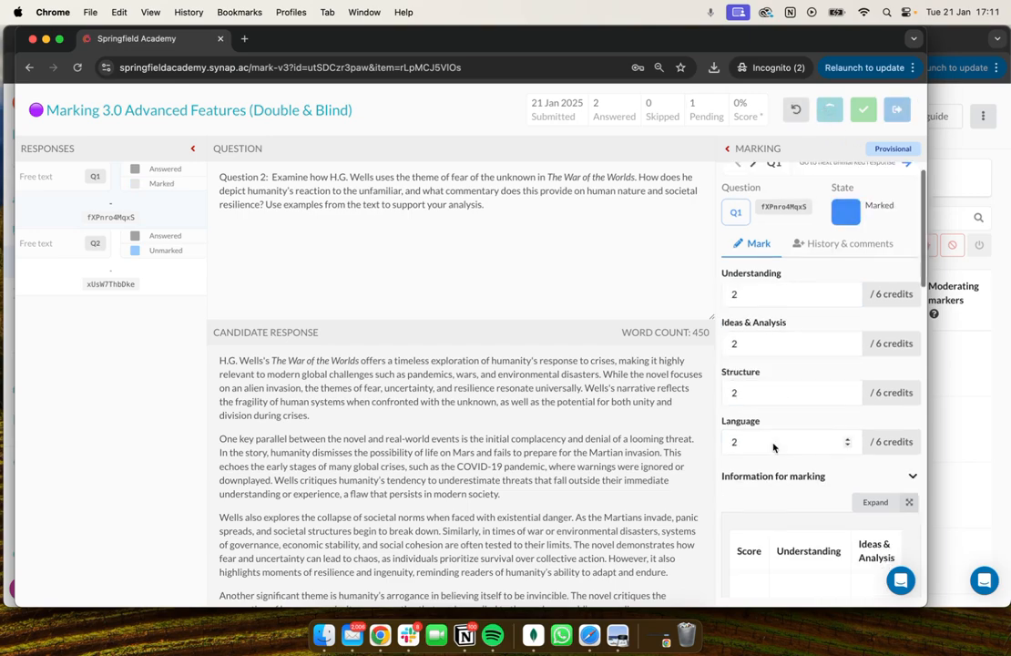
left_click(752, 539)
scroll(763, 512, "down", 3)
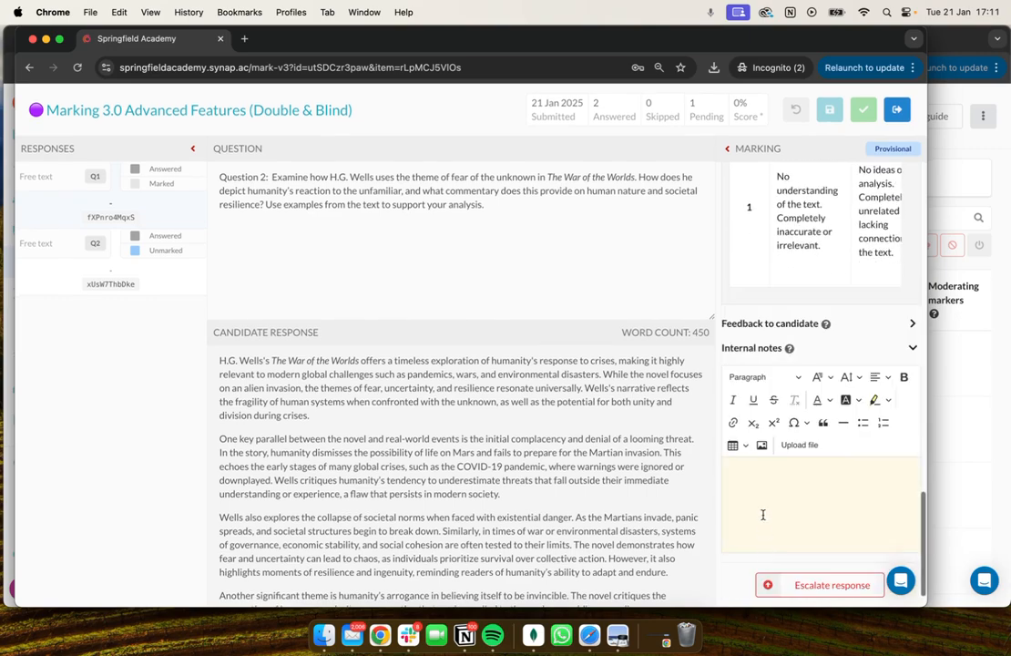
left_click(765, 506)
type("This was rubbish")
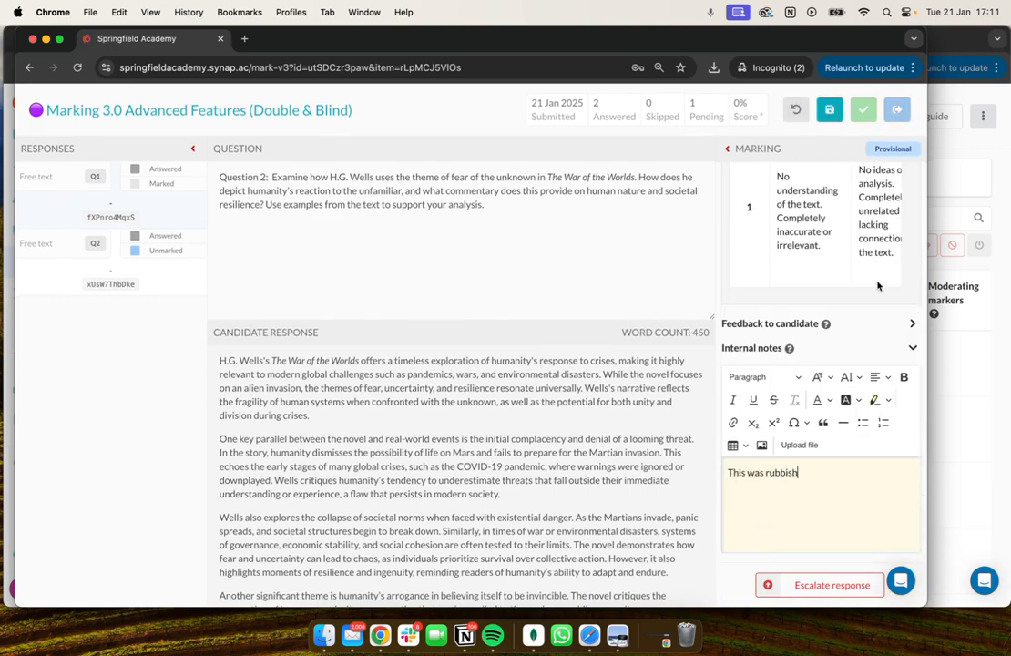
left_click(830, 112)
Go to the unmarked Q2 response and award 2 credits each for Understanding, Ideas & Analysis, Structure and Language.
scroll(751, 428, "up", 10)
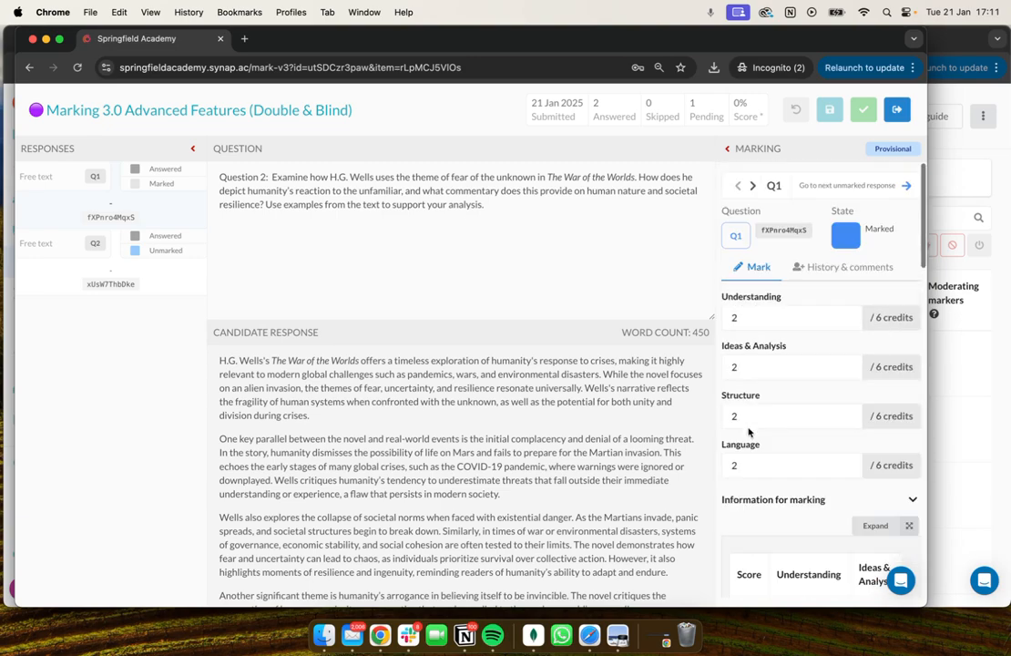
left_click(906, 185)
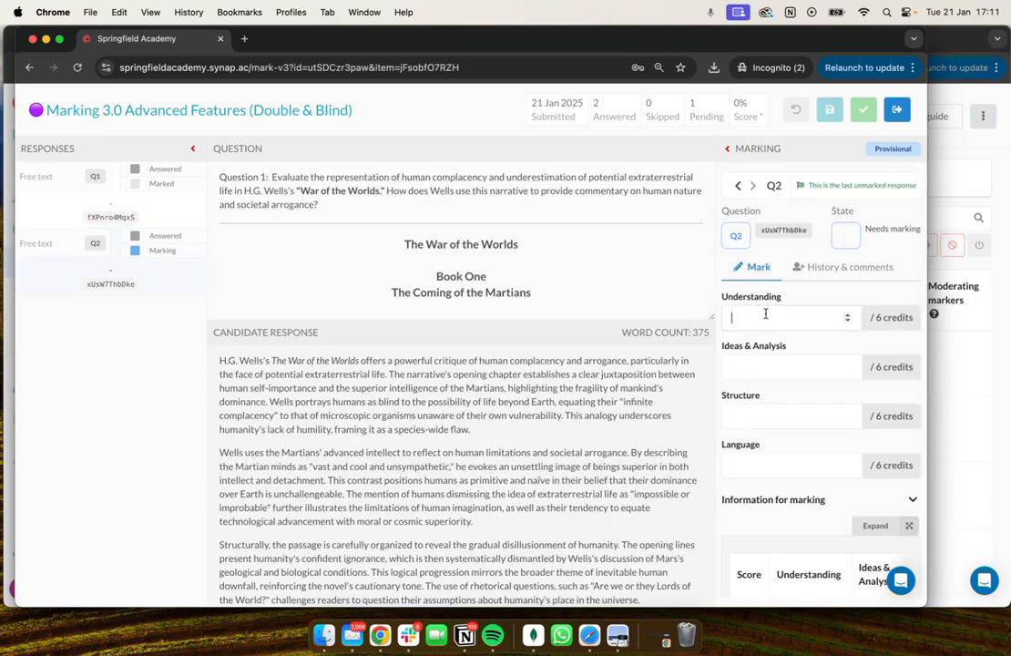
type("2")
left_click(781, 366)
type("2")
left_click(779, 416)
type("2")
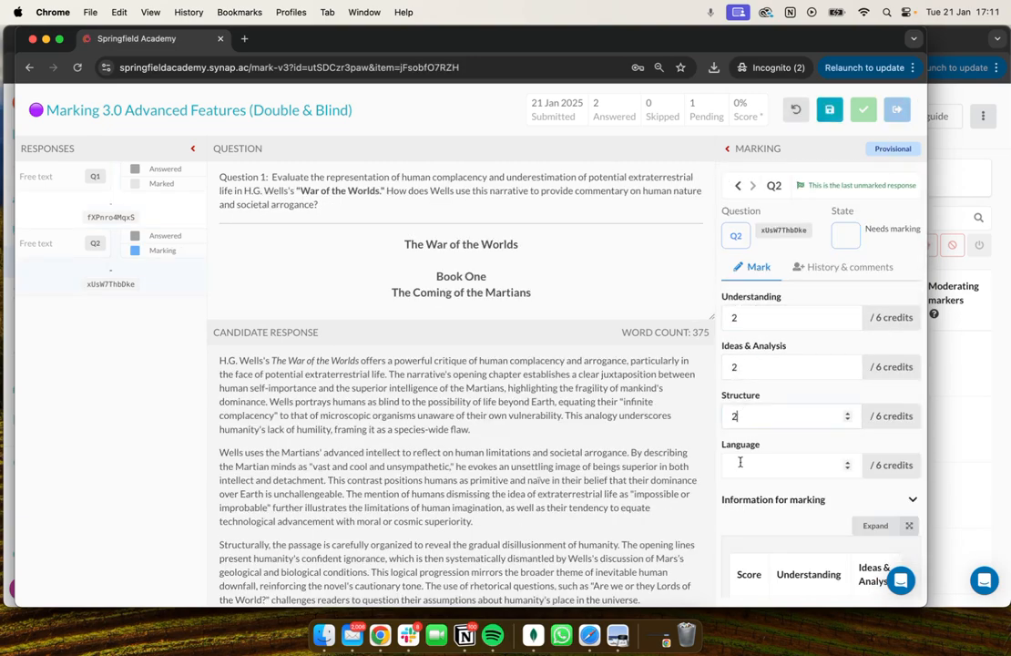
left_click(781, 464)
type("2")
Save Q2 with the internal note "no good" and complete the provisional marking of the attempt.
scroll(791, 517, "down", 10)
left_click(774, 603)
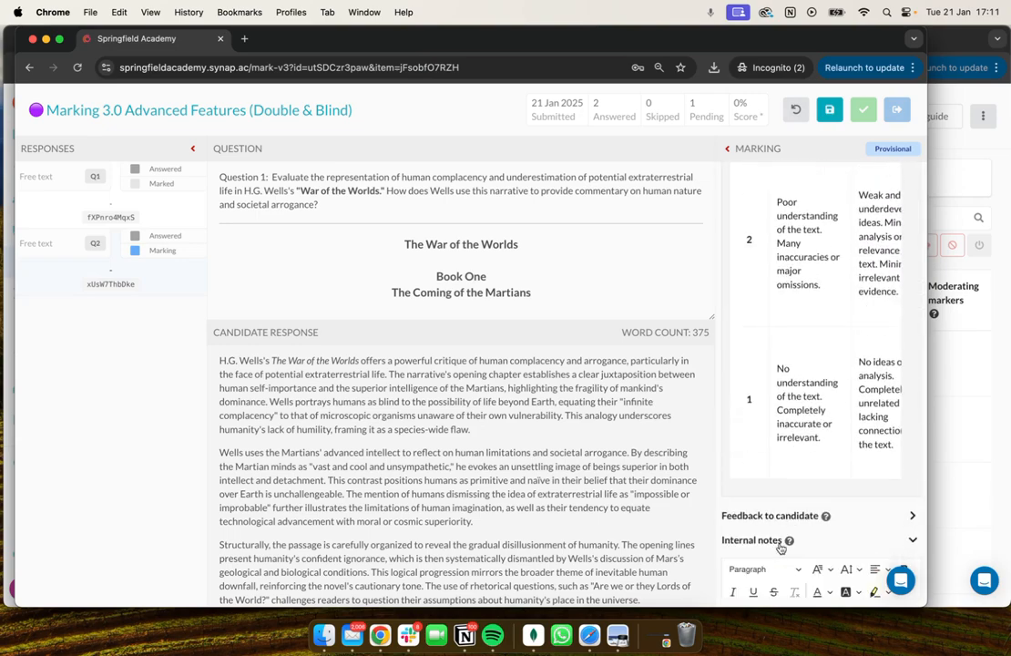
scroll(777, 565, "down", 5)
left_click(775, 523)
type("no good")
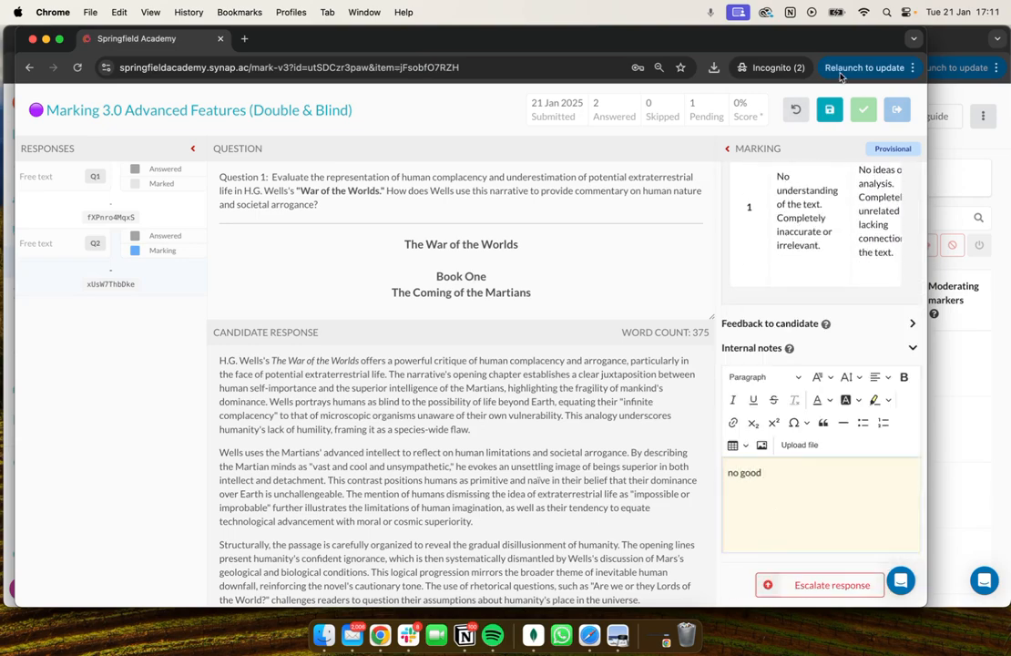
left_click(829, 109)
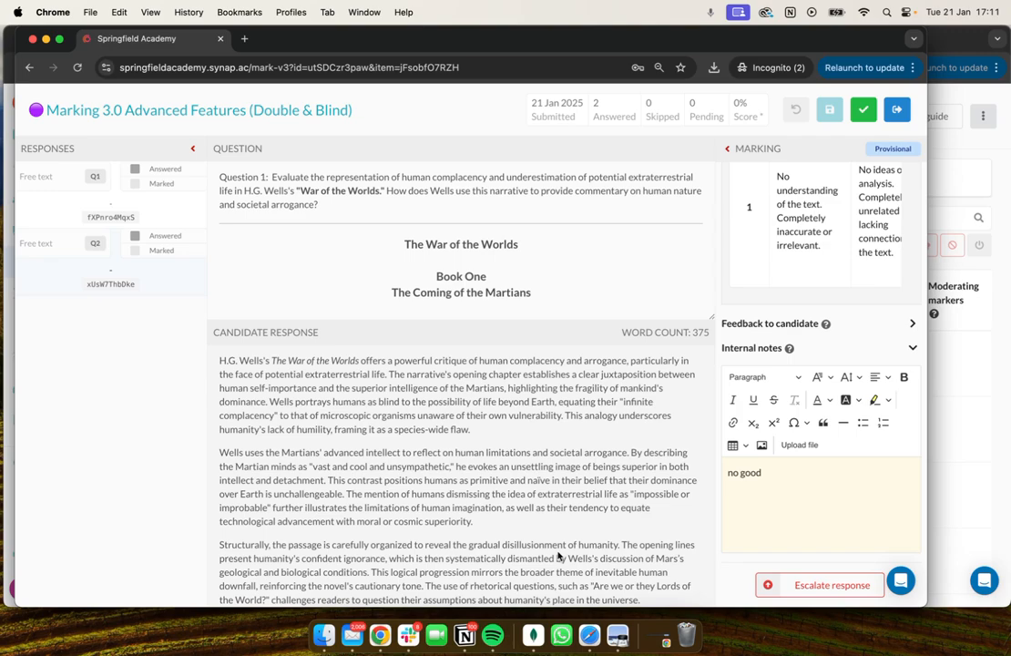
left_click(863, 111)
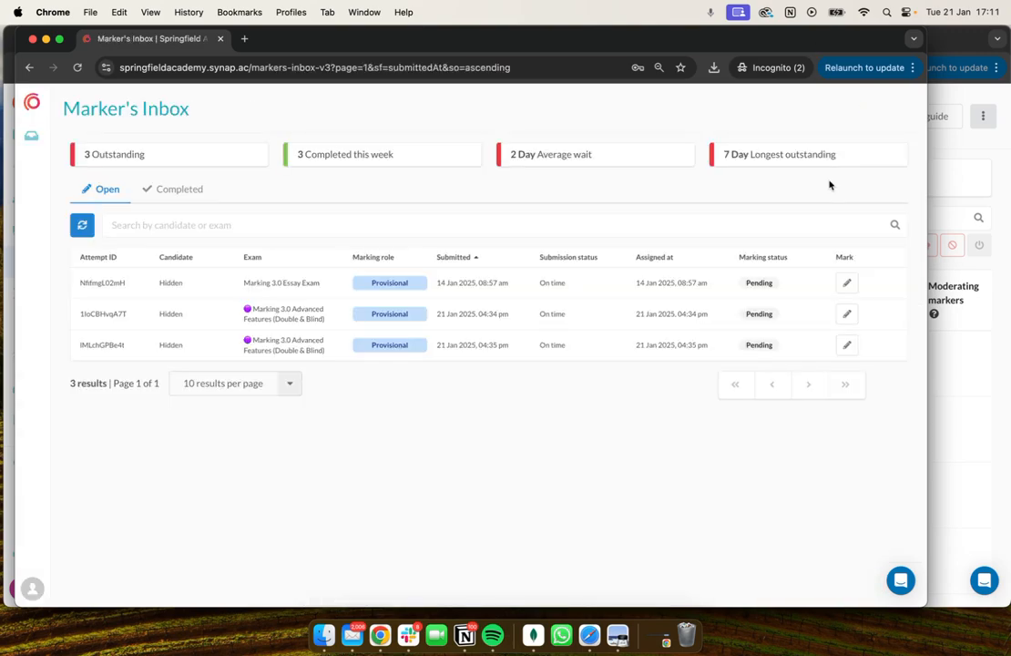
Check the inbox's completed attempts, and refresh attempt management in the admin window to review the candidate's marking progress.
left_click(160, 192)
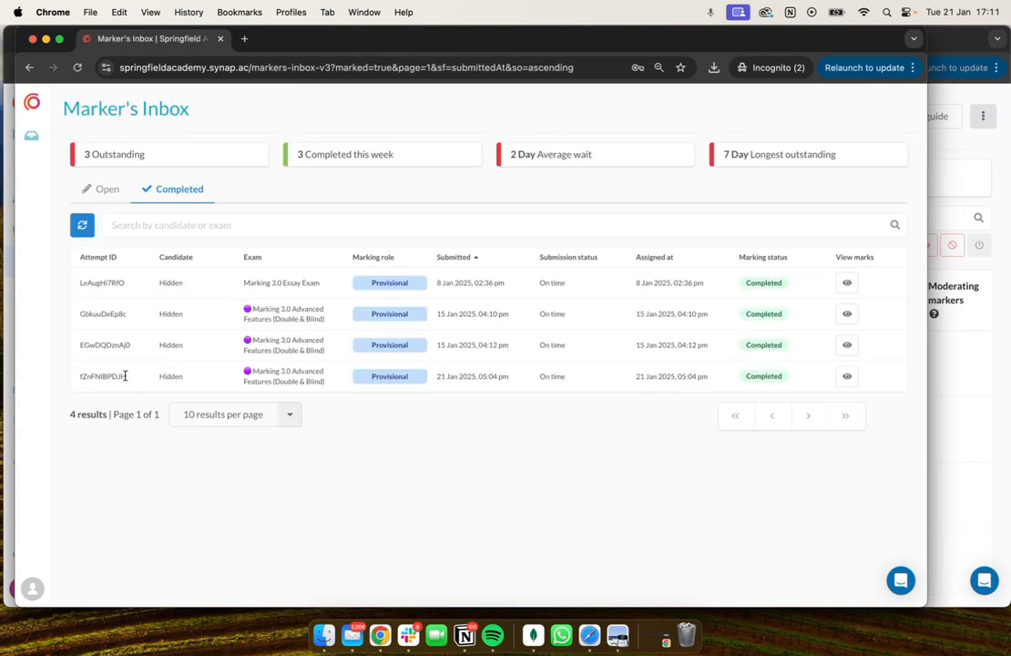
left_click(98, 192)
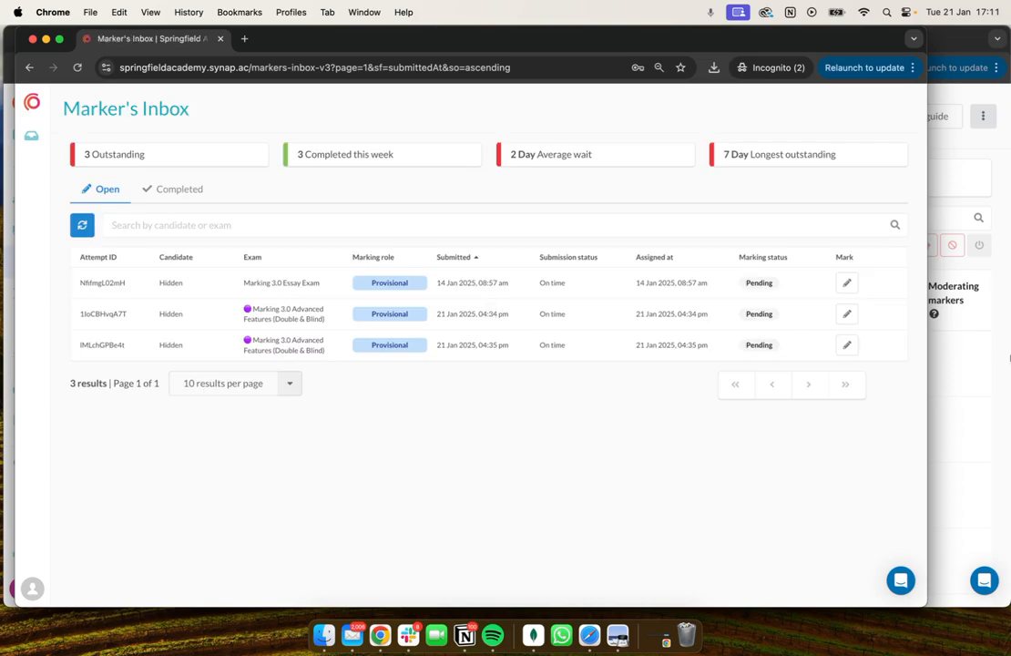
left_click(1006, 357)
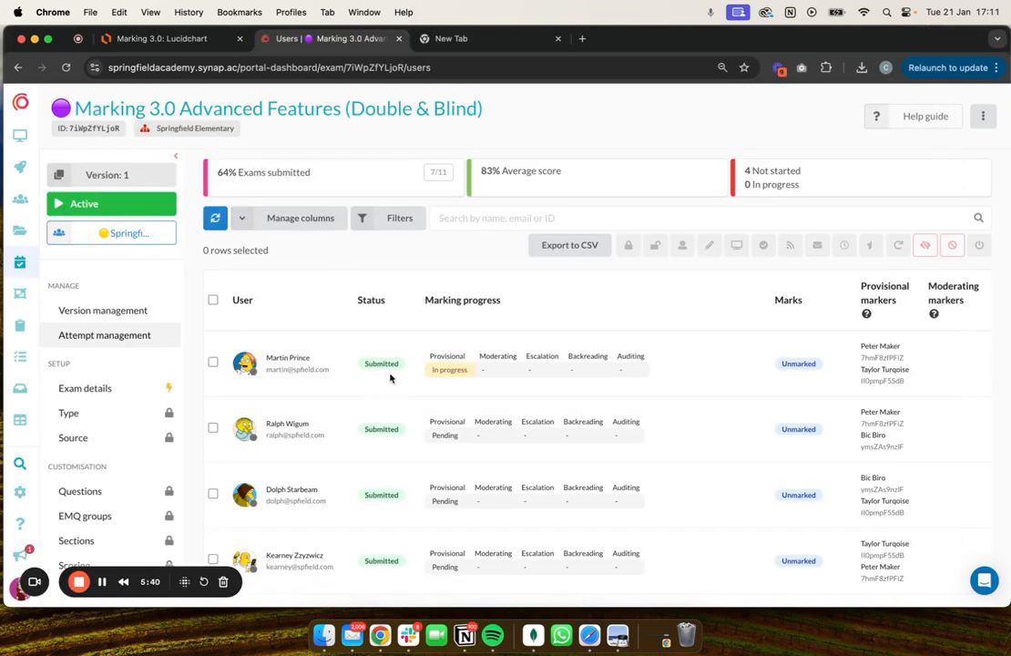
left_click(215, 217)
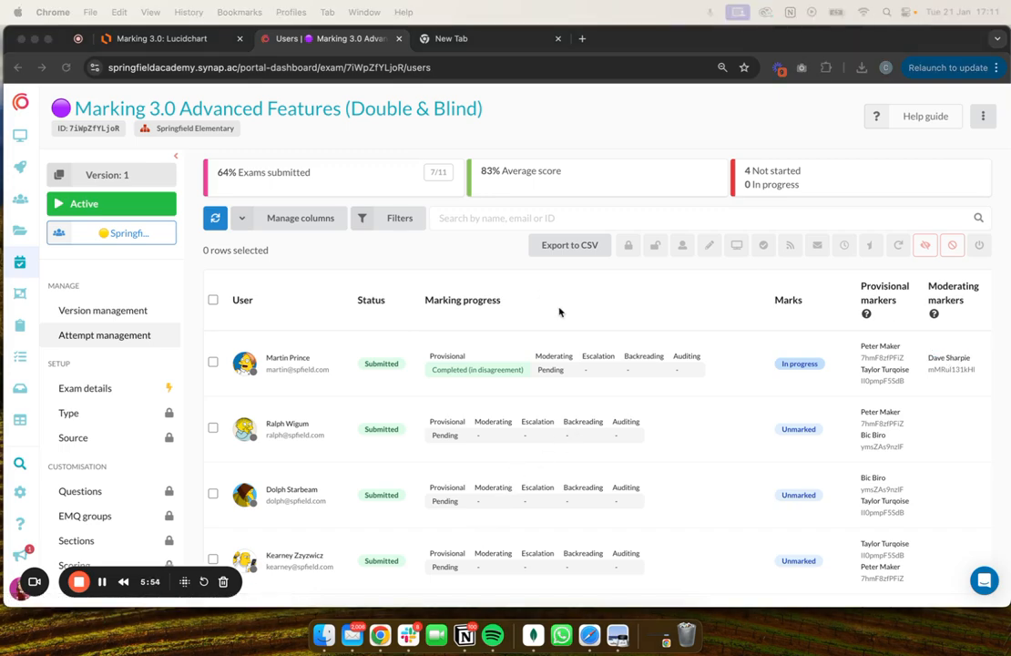
Return to the incognito Marker's Inbox window and log out of the second provisional marker's account.
key("ctrl+Up")
left_click(291, 195)
left_click(31, 586)
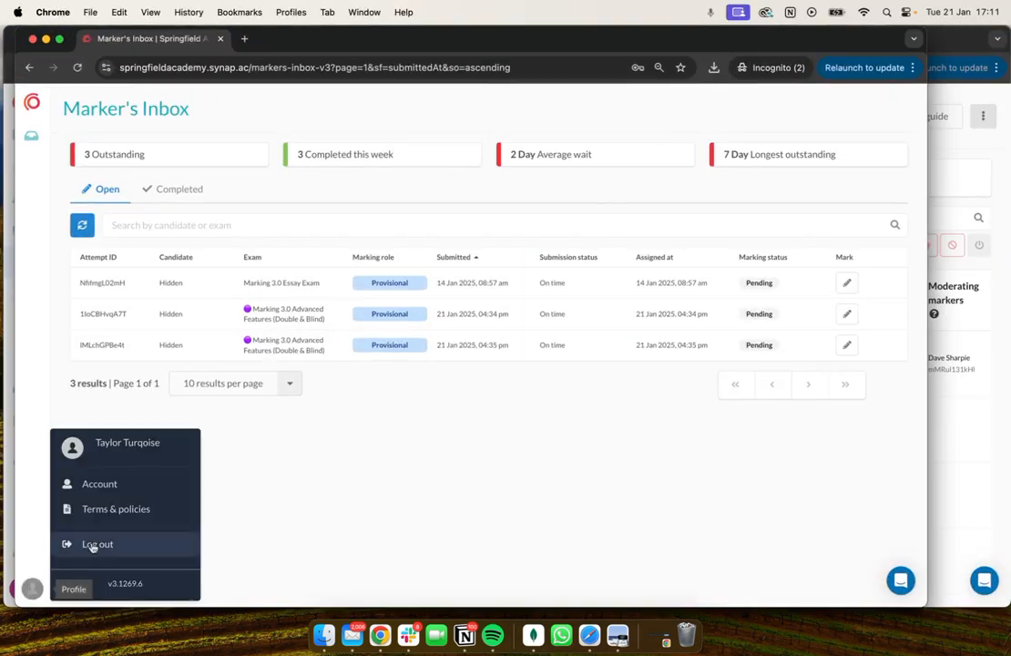
left_click(100, 545)
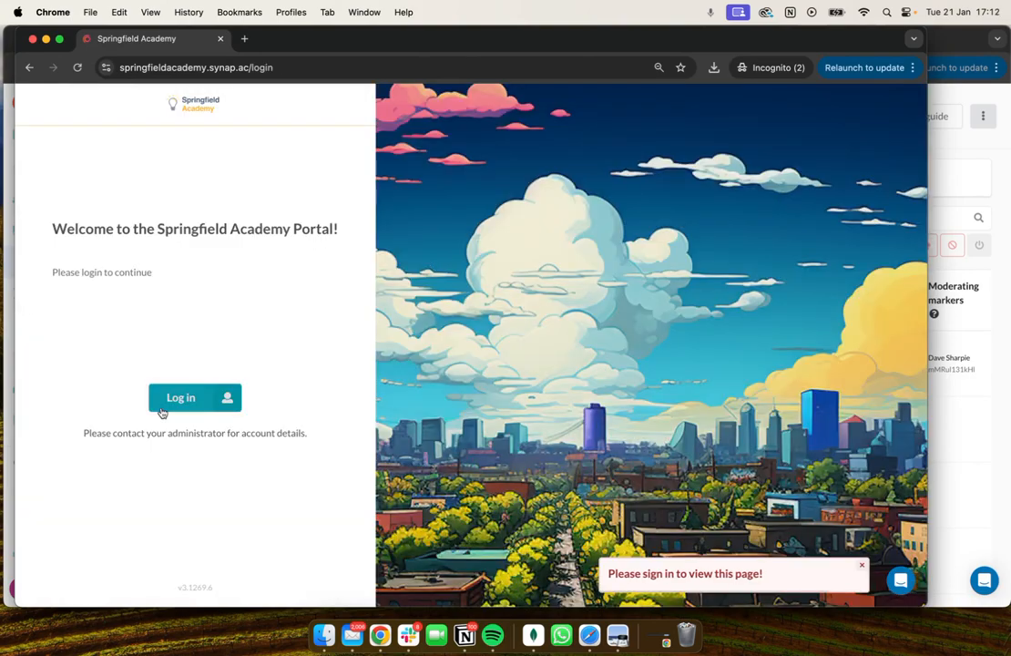
Log in to the portal with the moderating marker's e-mail and account password.
left_click(161, 407)
left_click(162, 296)
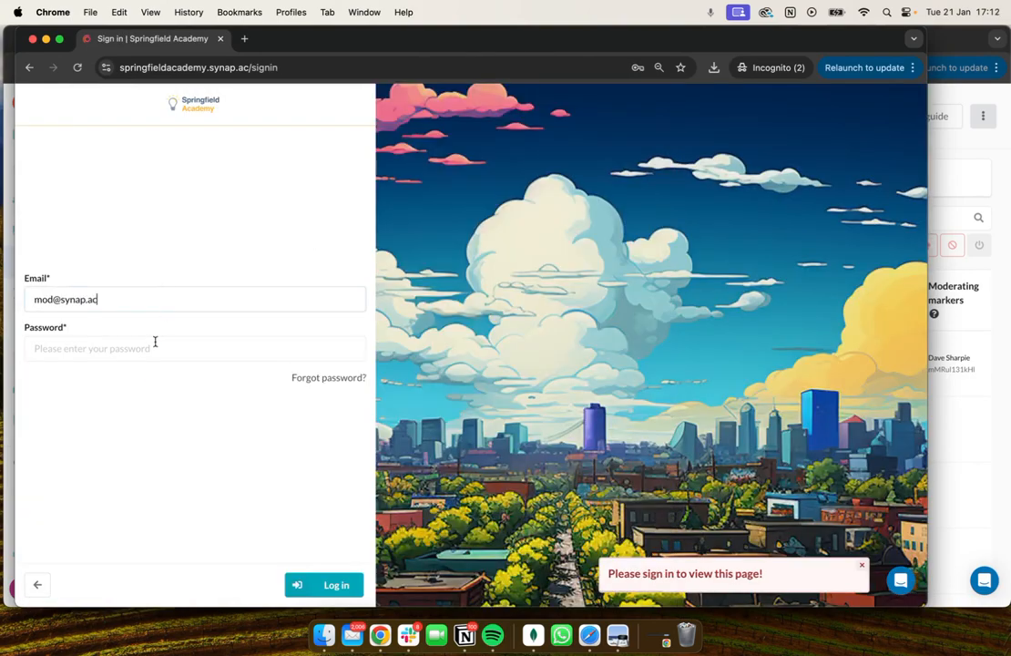
left_click(155, 344)
type("****")
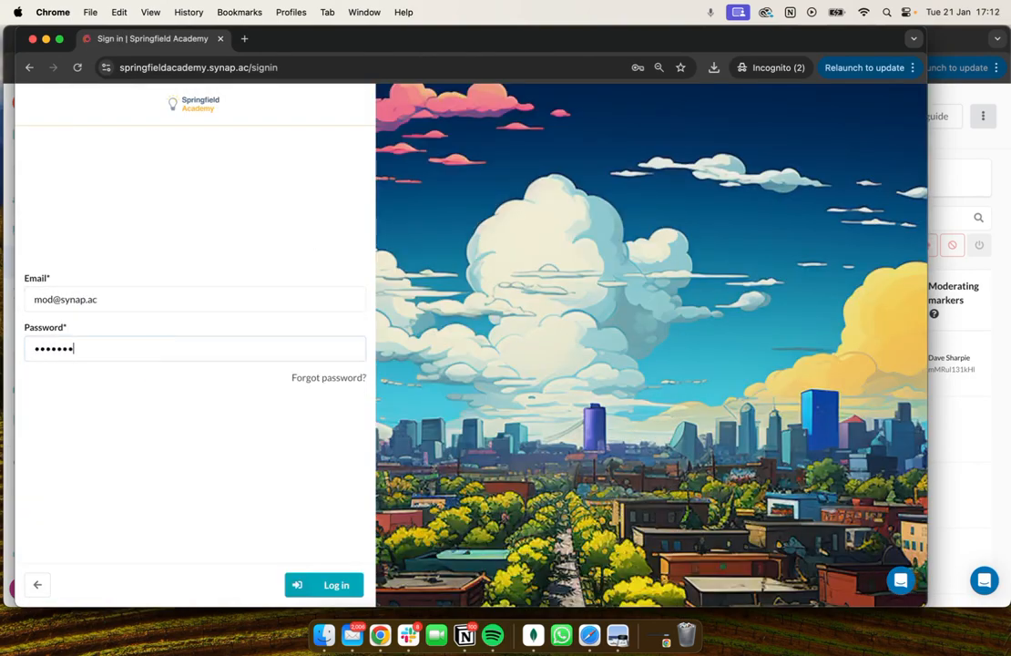
key("Return")
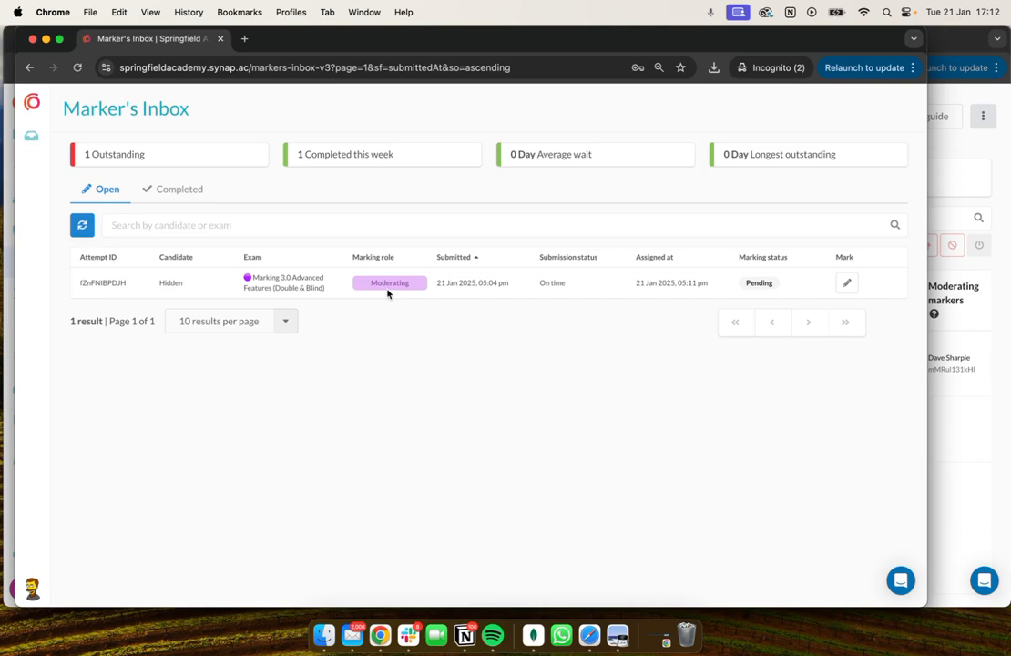
Start the moderating marking session for the pending Marking 3.0 Advanced Features (Double & Blind) attempt and widen the browser window.
left_click(846, 283)
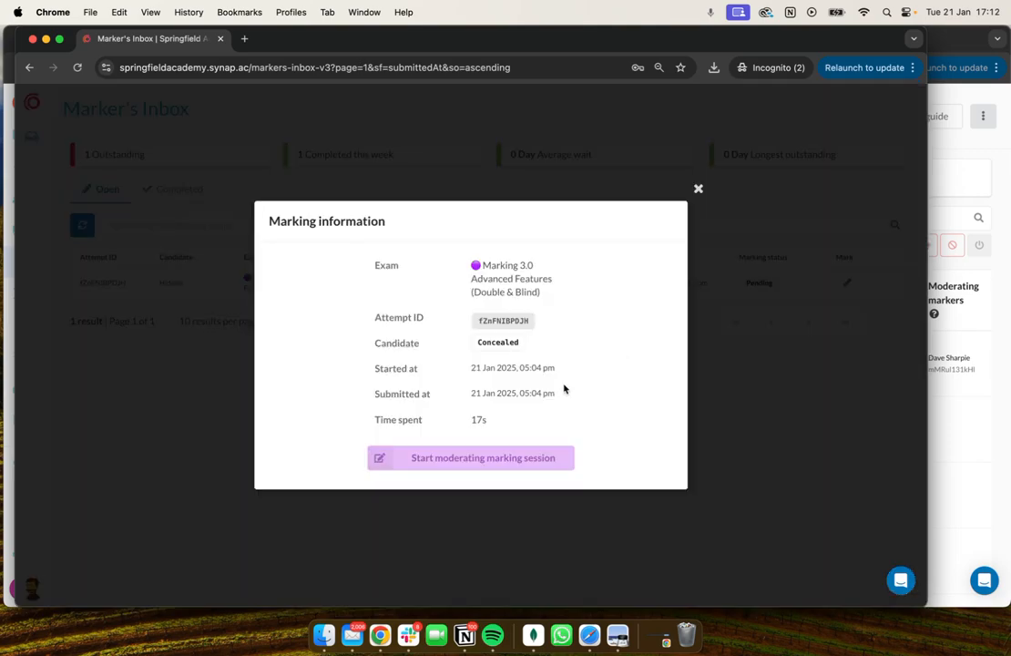
left_click(515, 458)
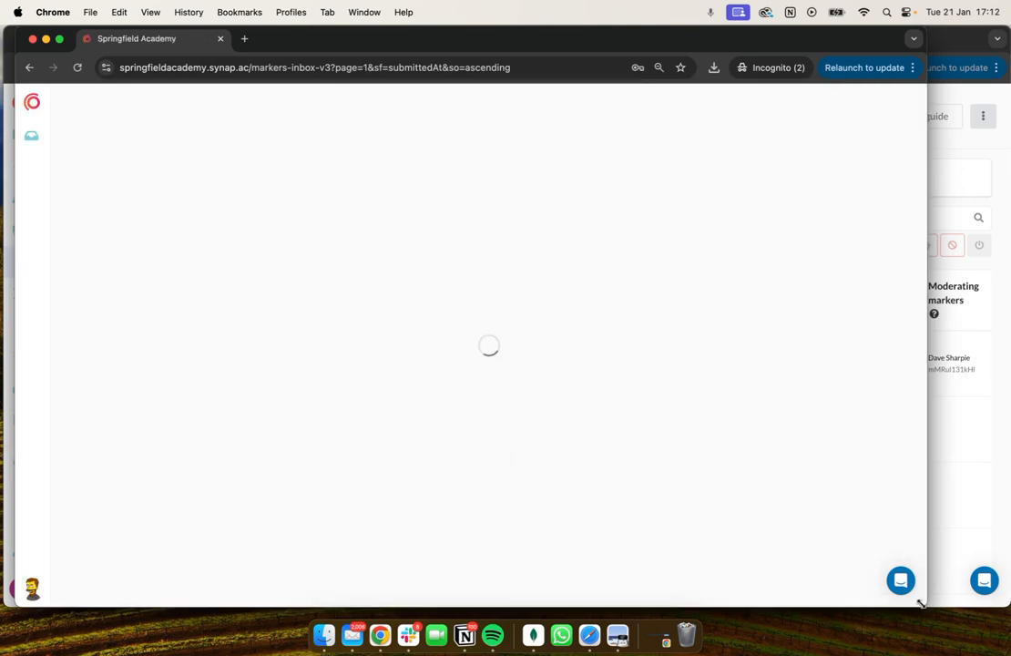
left_click_drag(920, 603, 958, 604)
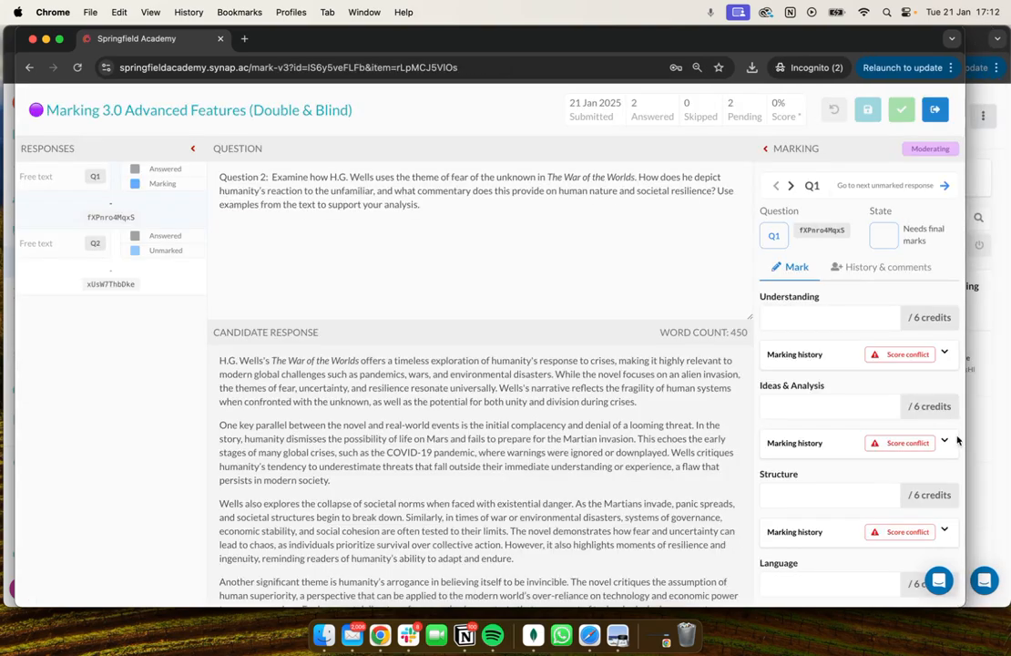
Examine Q1's marking history for Understanding and compare both provisional markers' scores, feedback and internal notes.
scroll(874, 283, "down", 3)
scroll(879, 274, "up", 3)
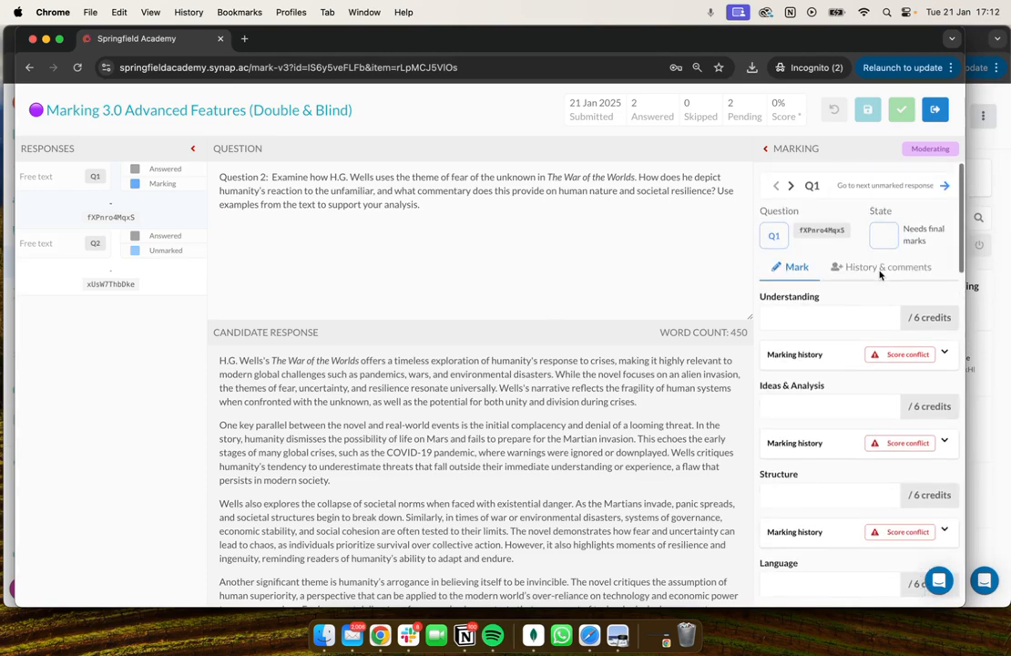
left_click(876, 355)
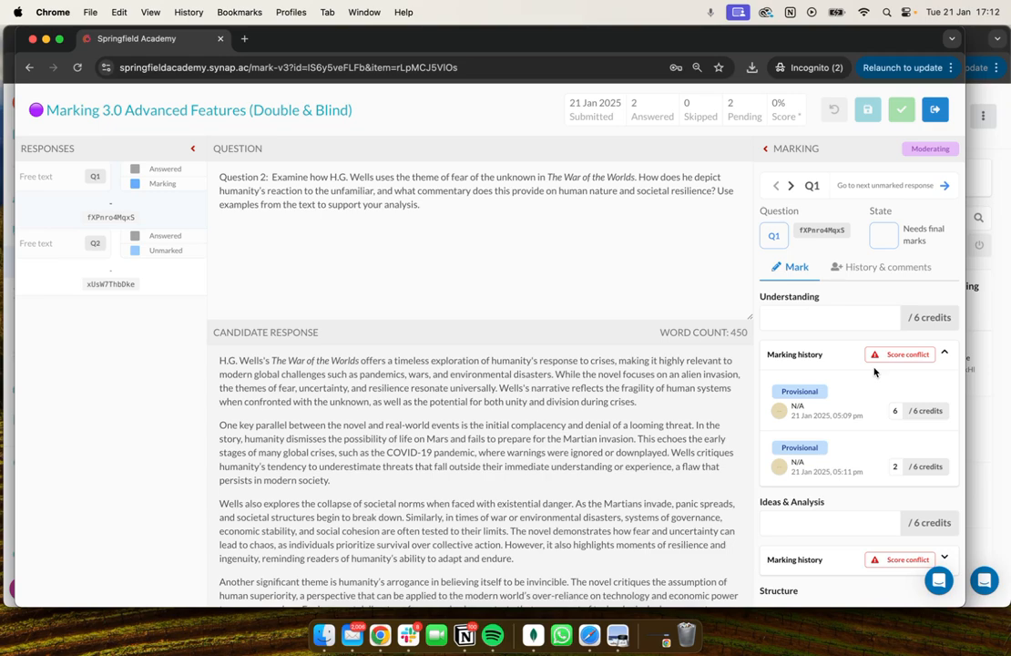
left_click(864, 267)
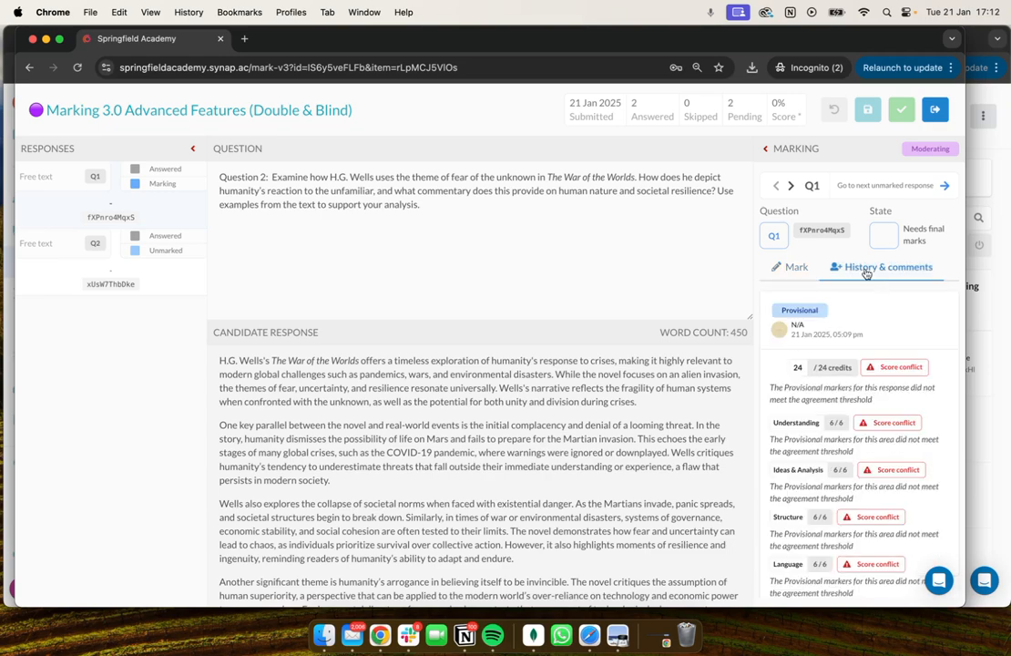
scroll(866, 370, "down", 1)
scroll(866, 369, "down", 4)
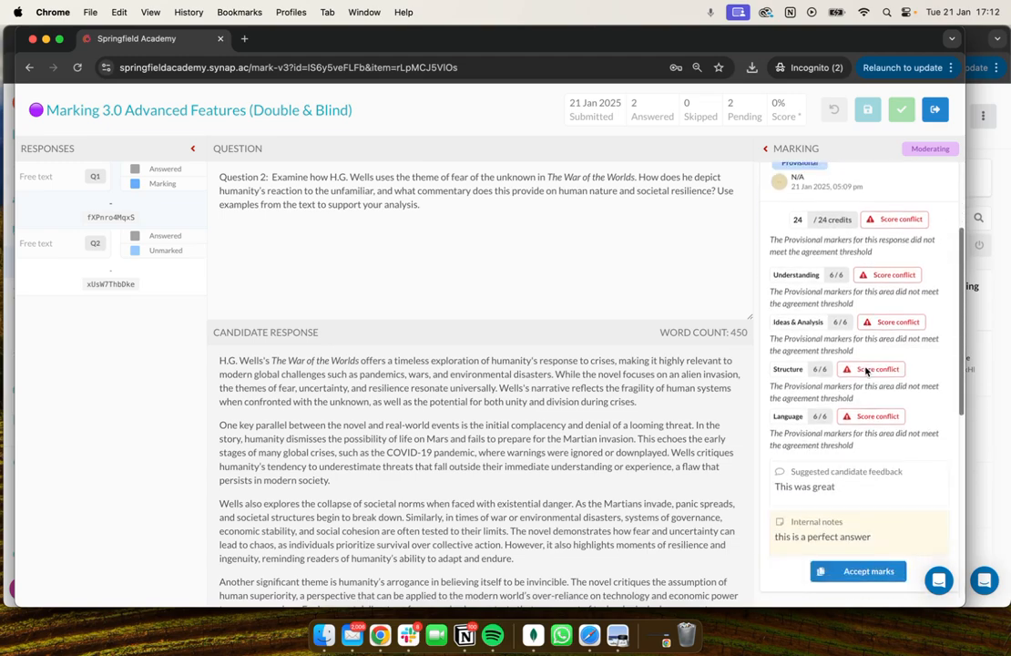
scroll(865, 366, "down", 2)
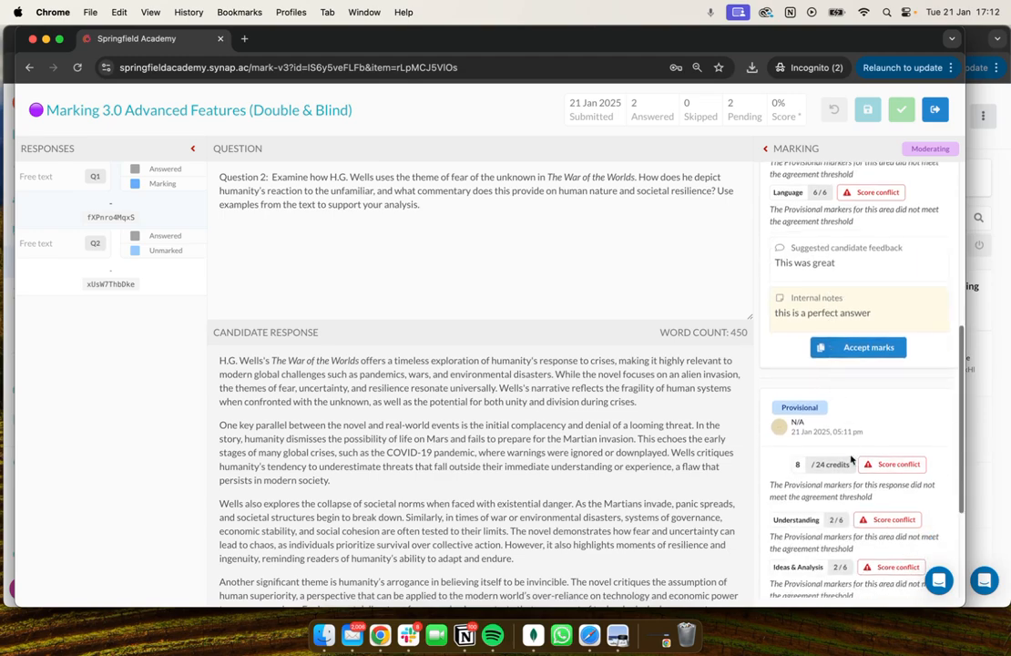
scroll(832, 380, "down", 3)
scroll(837, 294, "up", 5)
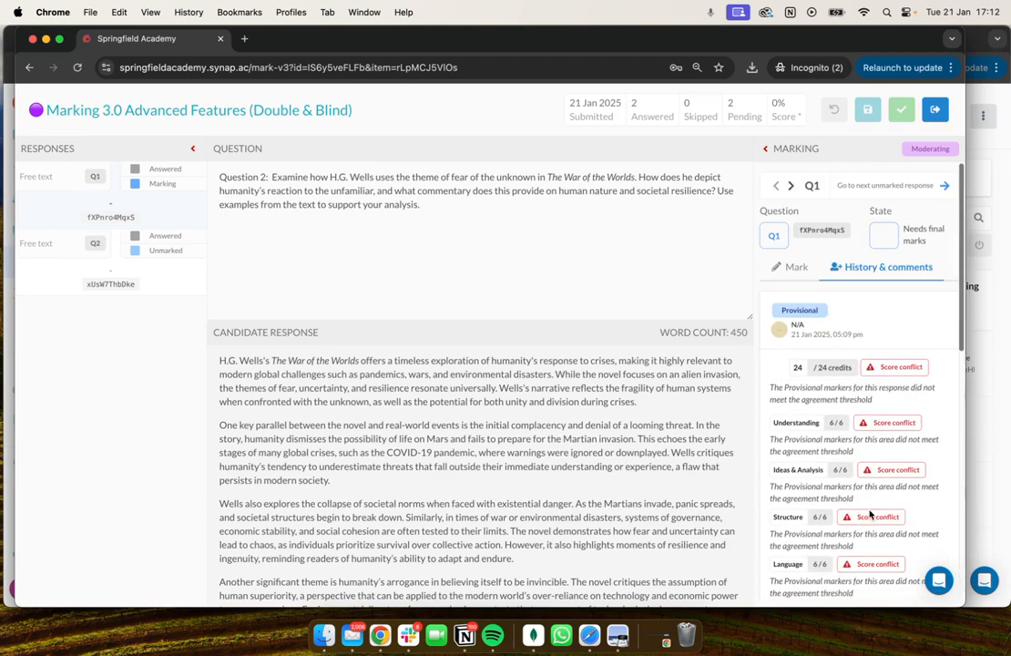
Award Q1 final marks of 5 credits each for Understanding, Ideas & Analysis, Structure and Language.
left_click(797, 267)
left_click(808, 312)
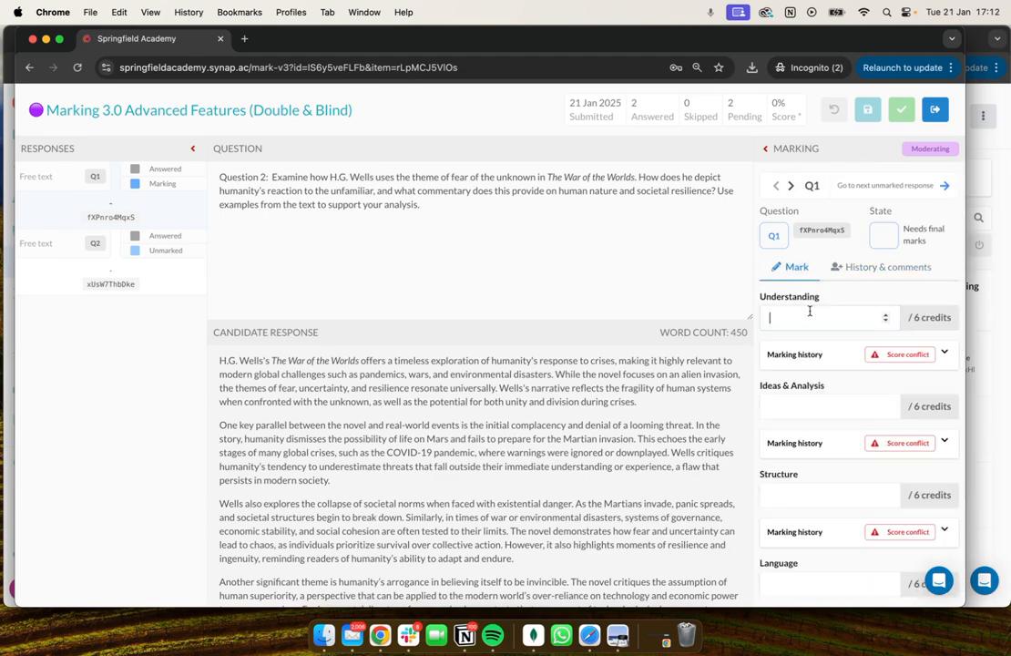
type("5")
left_click(809, 407)
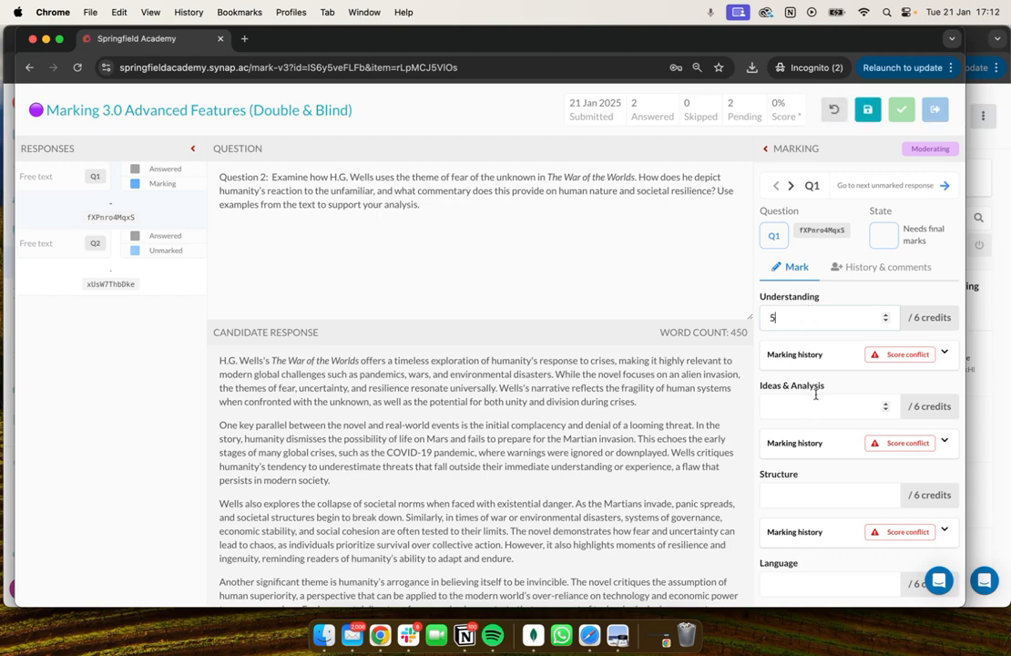
type("5")
left_click(821, 495)
type("5")
scroll(823, 475, "down", 2)
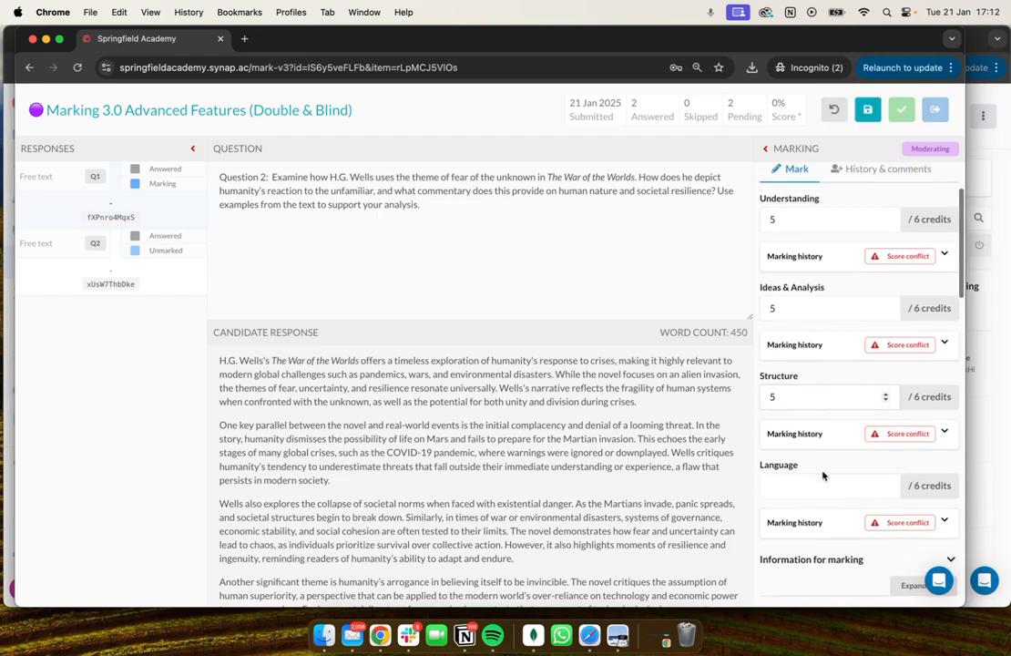
left_click(823, 479)
type("5")
Enter "It was a solid answer" as the feedback to the candidate for Q1.
scroll(825, 455, "down", 10)
scroll(825, 456, "down", 8)
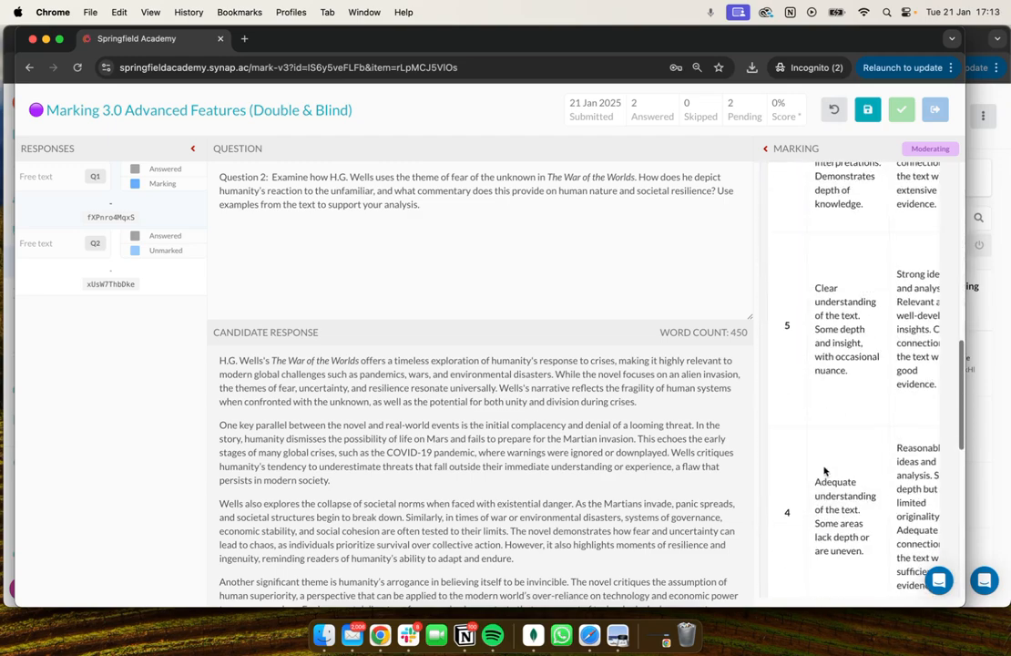
scroll(813, 560, "down", 3)
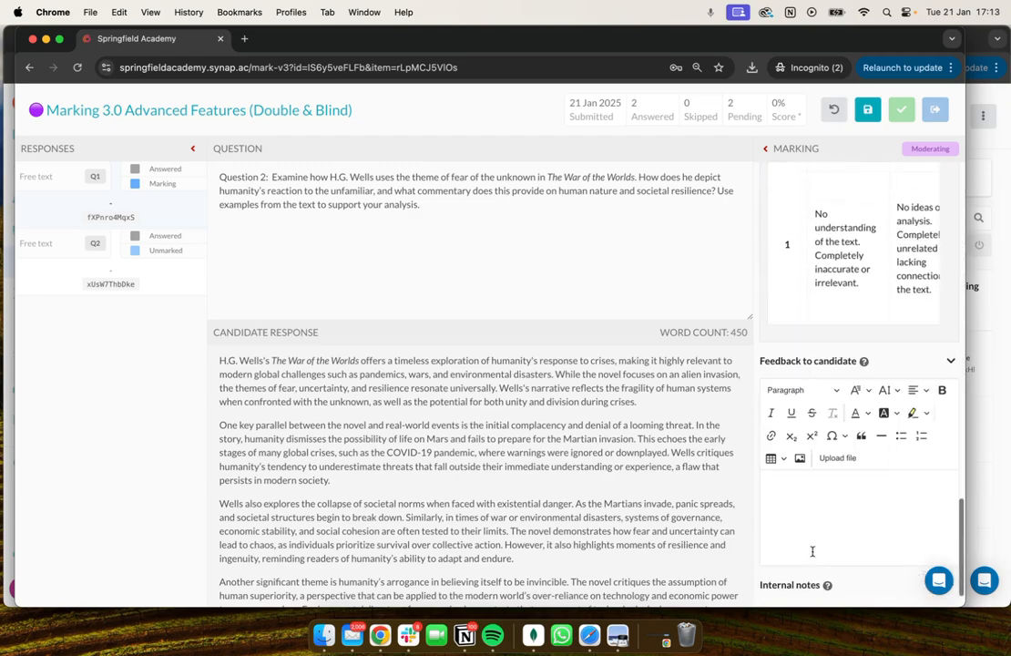
left_click(768, 485)
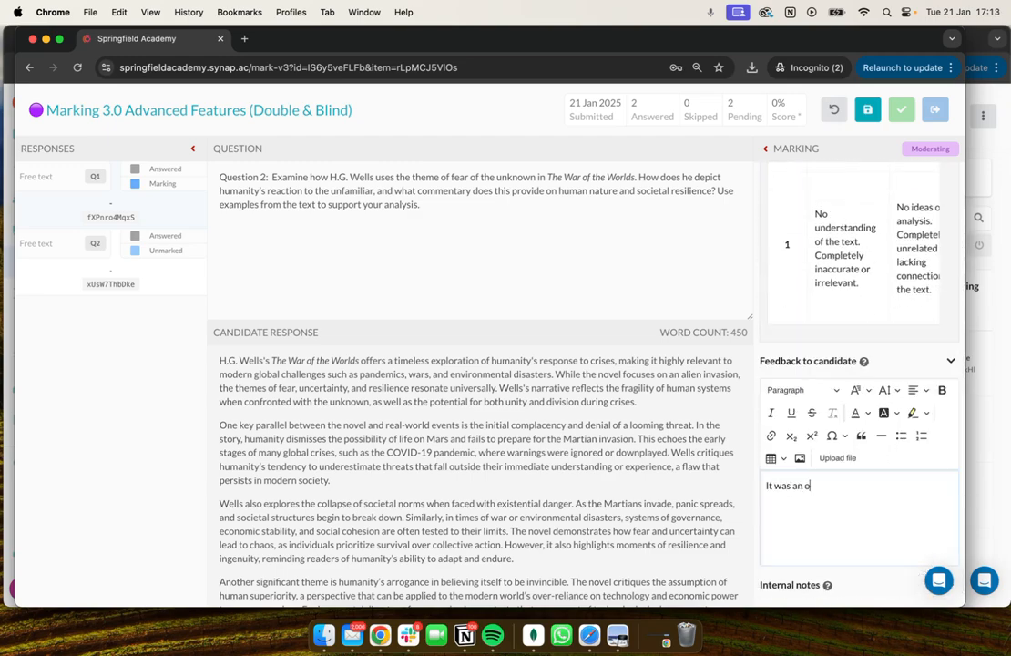
type("It was a solid answer")
scroll(811, 580, "down", 3)
Add the internal note "provisional that awarded 2 was harsh" to Q1 and save the response's marks.
left_click(798, 533)
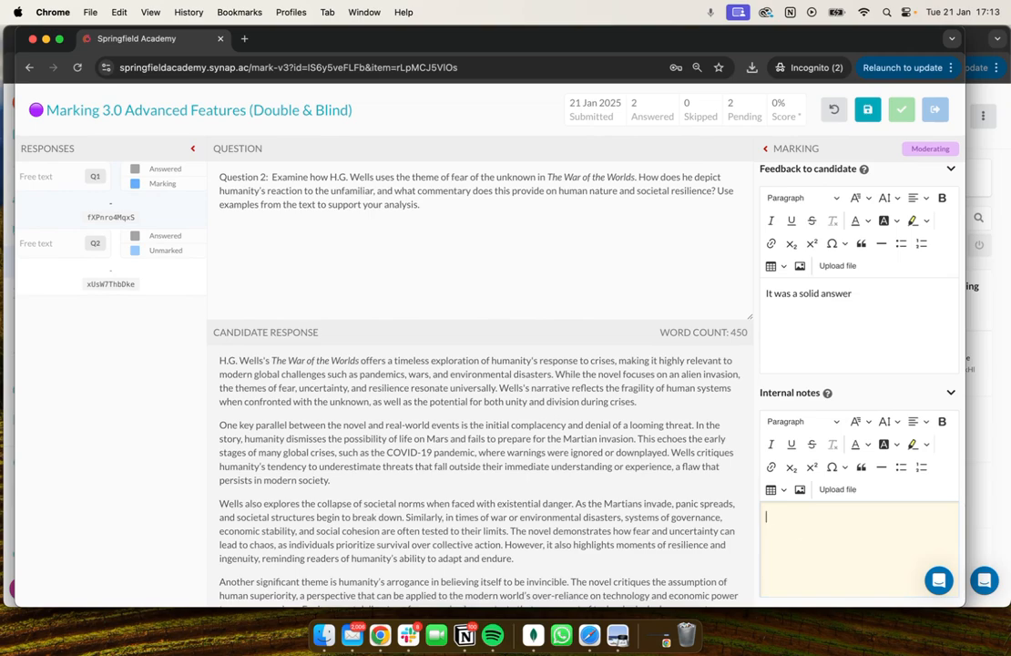
type("provisional that awarded")
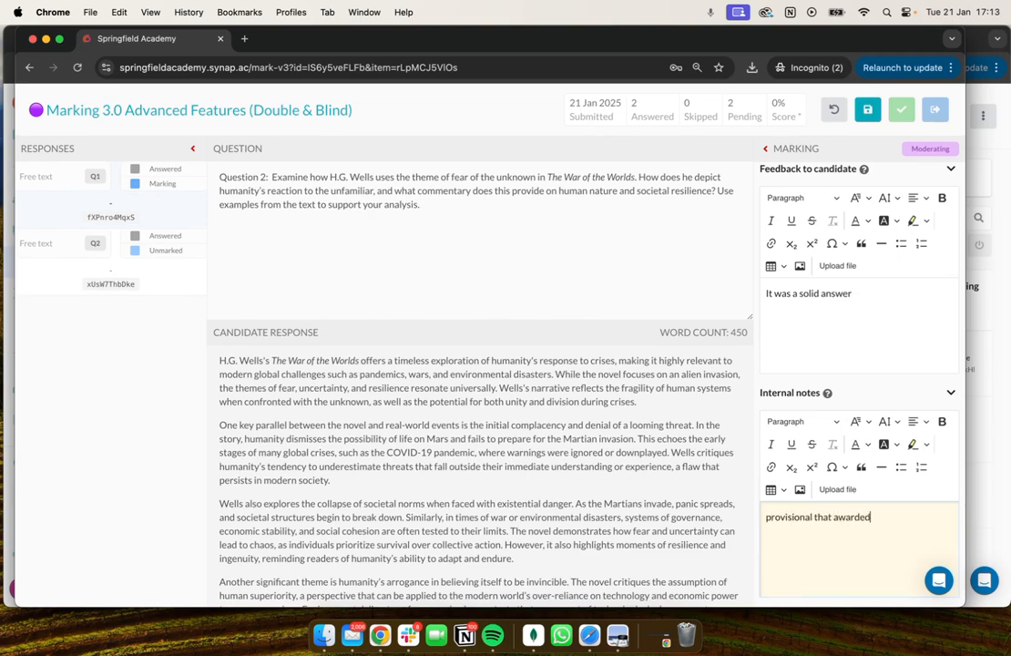
type(" 2 was hard")
key("BackSpace")
type("sh")
left_click(867, 109)
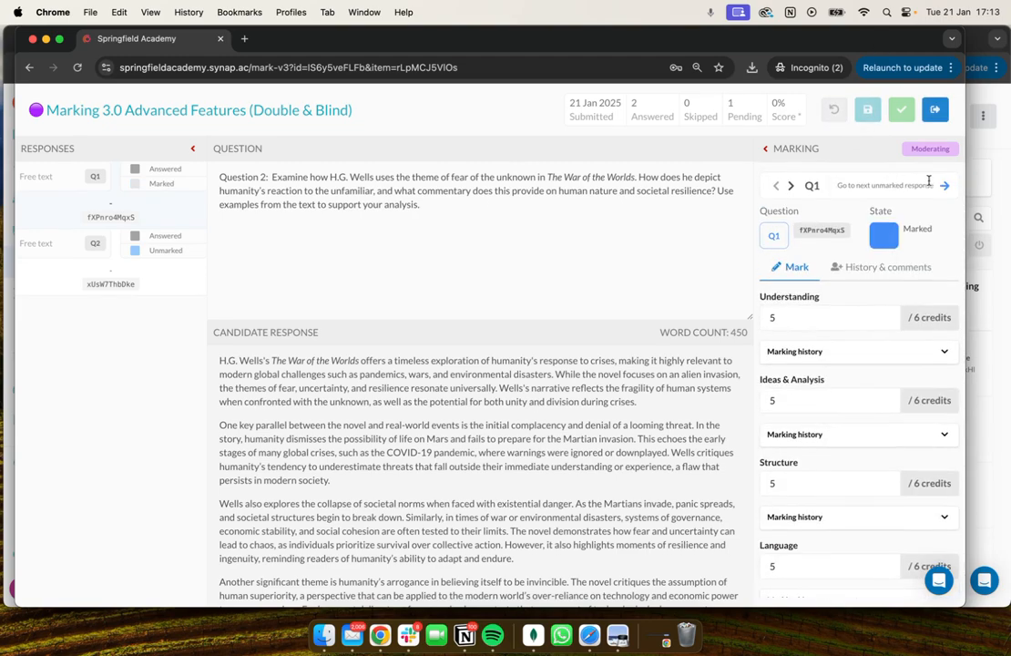
Award 5 credits in each of the four marking areas of the unmarked Q2 response, then save and submit the moderating marks.
left_click(943, 186)
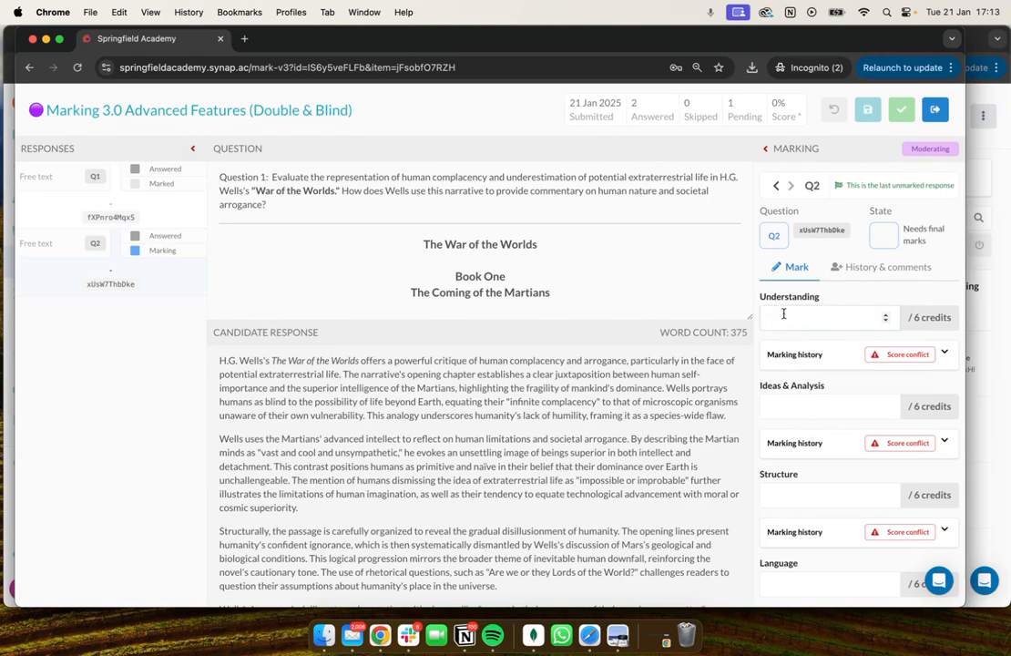
type("5")
left_click(787, 406)
type("5")
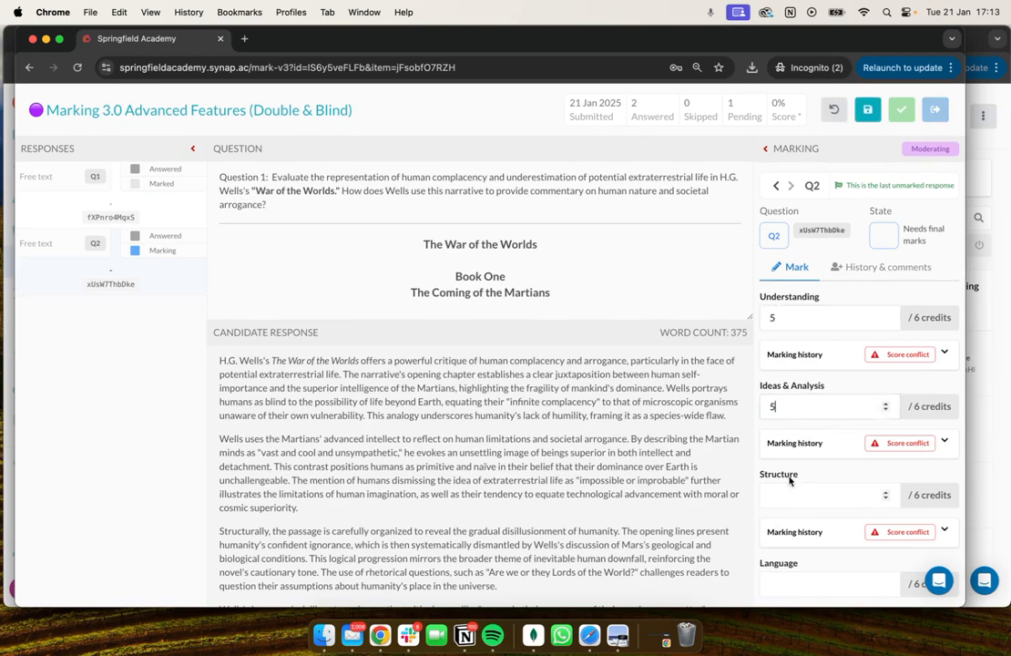
left_click(776, 495)
type("5")
left_click(793, 582)
type("5")
left_click(867, 110)
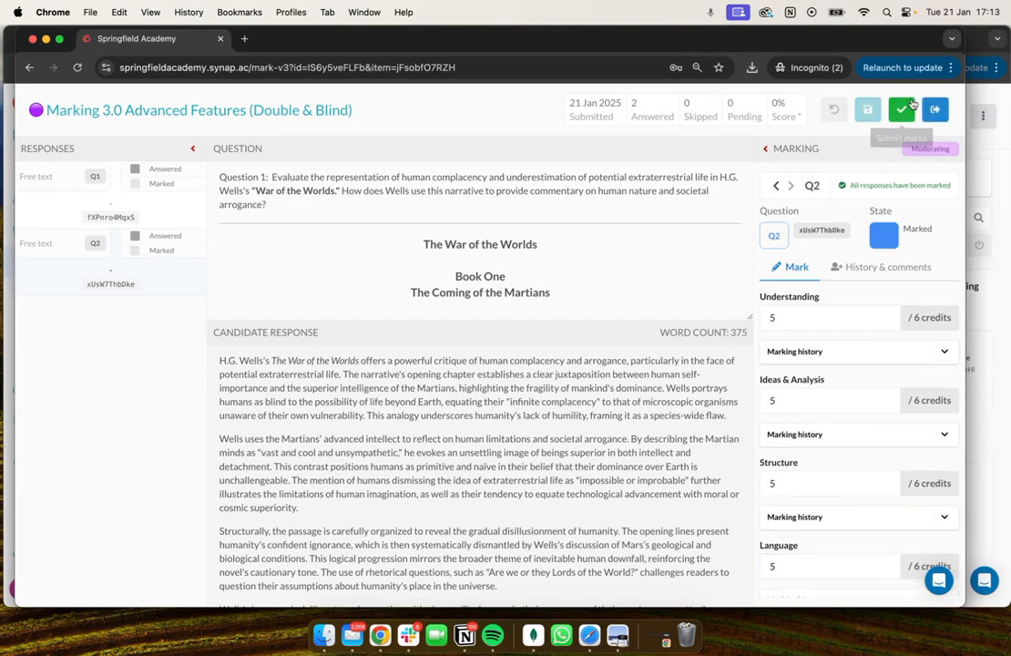
left_click(906, 108)
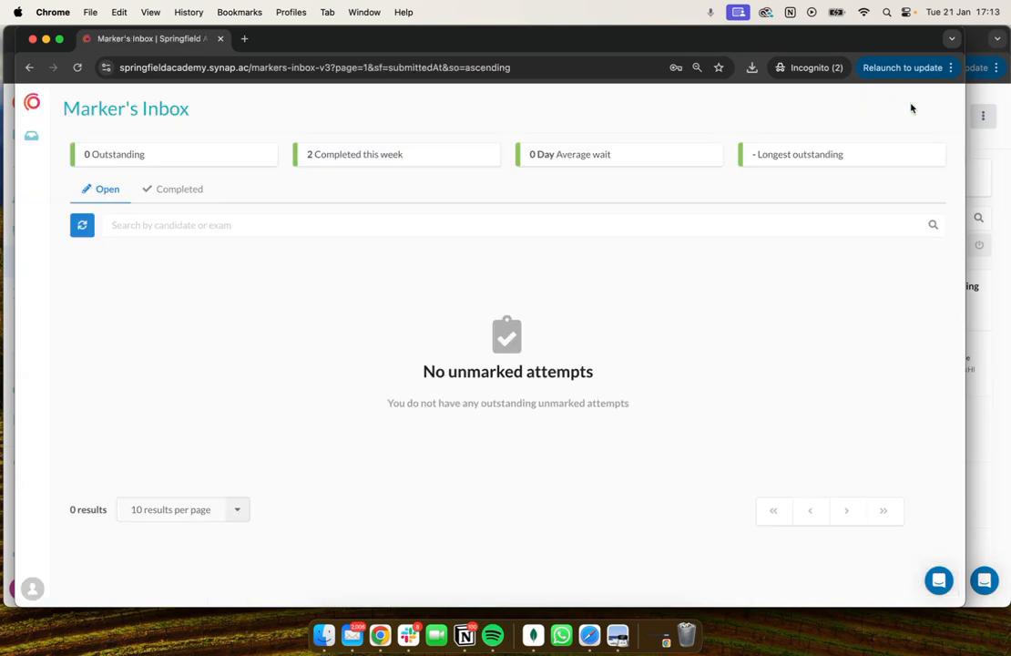
Switch to the admin window, refresh attempt management to check the marking progress, and select the moderated candidate's row.
left_click(987, 339)
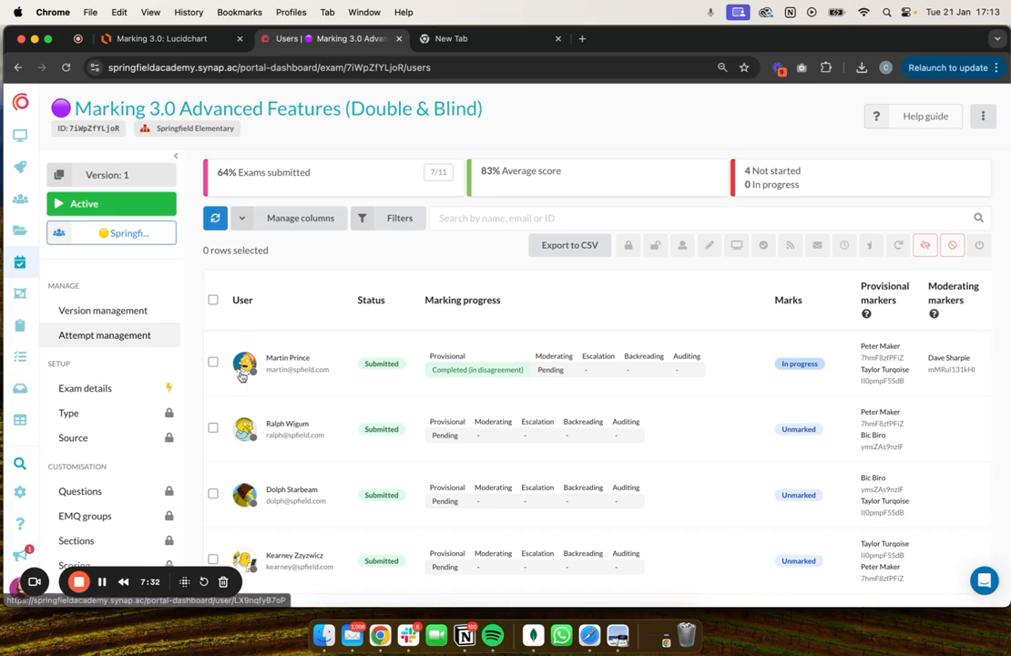
left_click(215, 221)
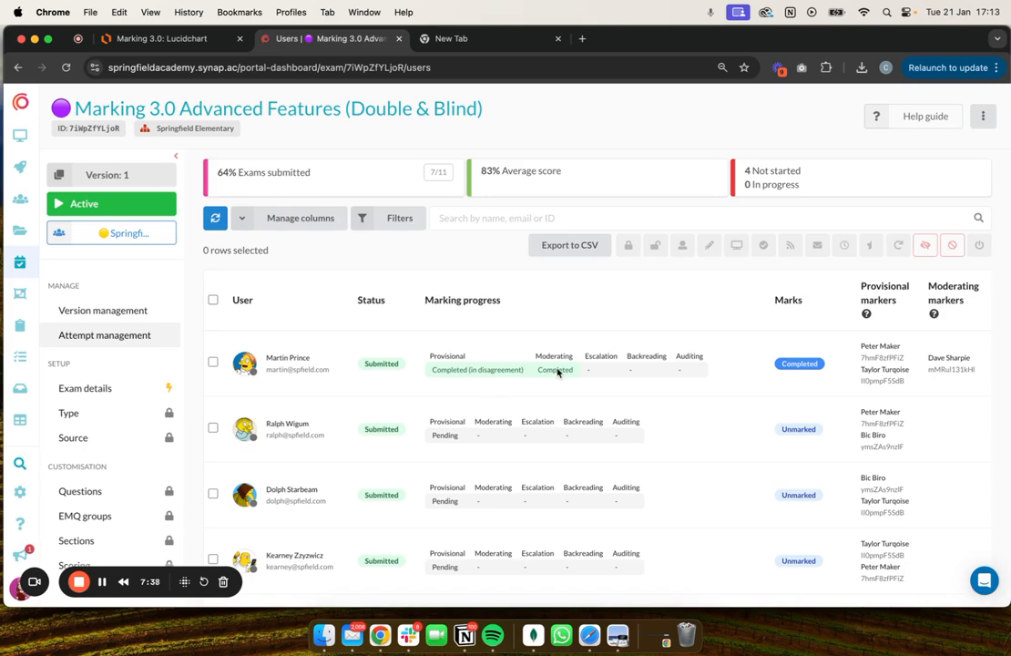
left_click(213, 361)
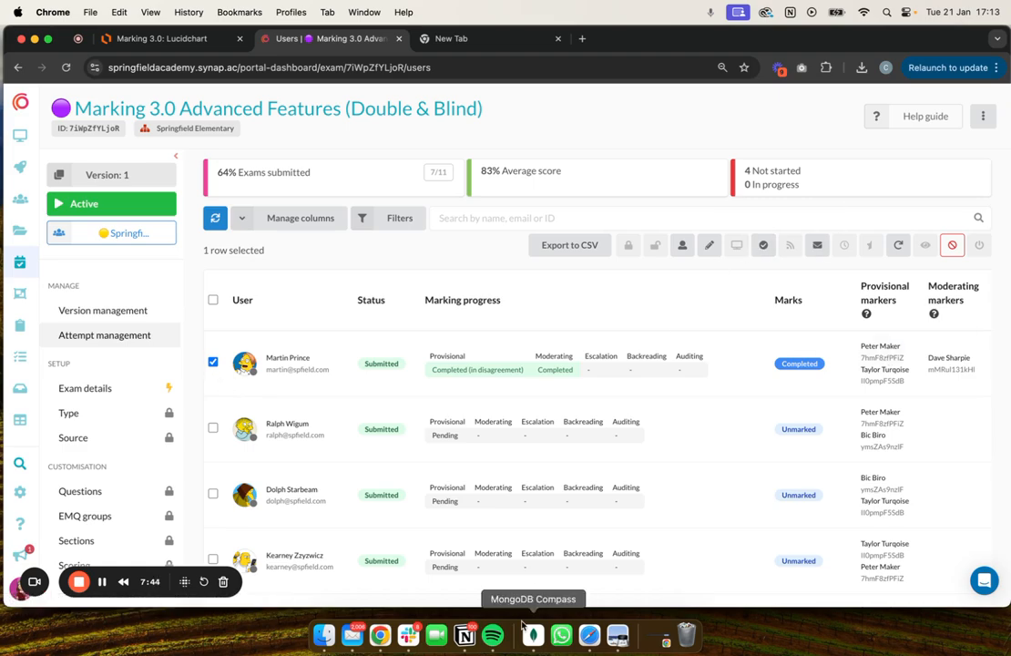
Open the exam's Marking settings and examine the moderating, escalation, backreading and auditing configuration, including the assigned backreader.
scroll(429, 324, "down", 3)
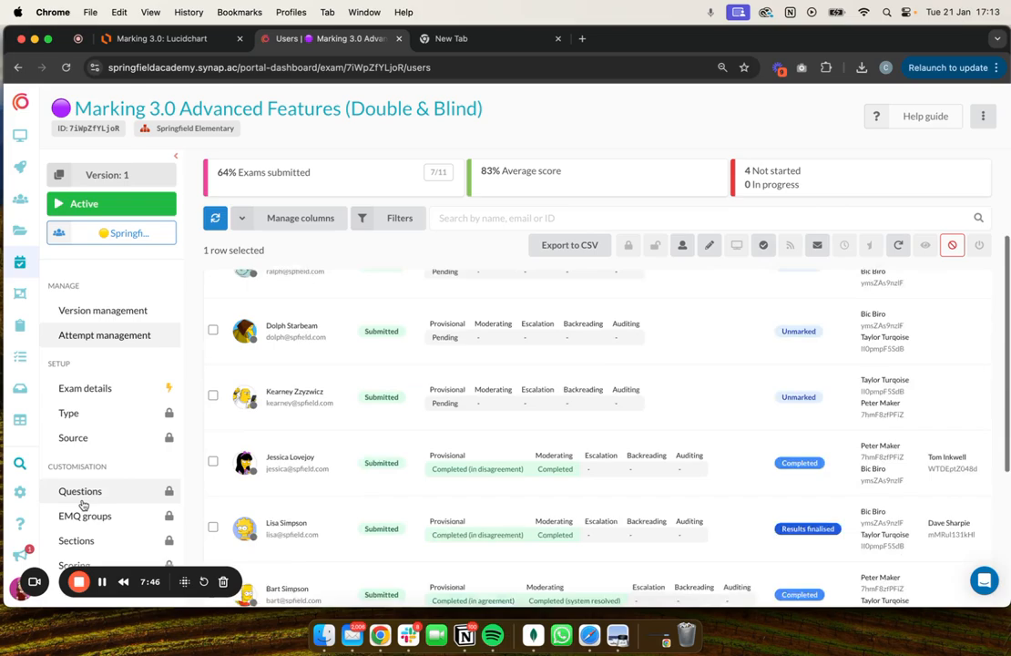
scroll(82, 506, "down", 5)
left_click(82, 399)
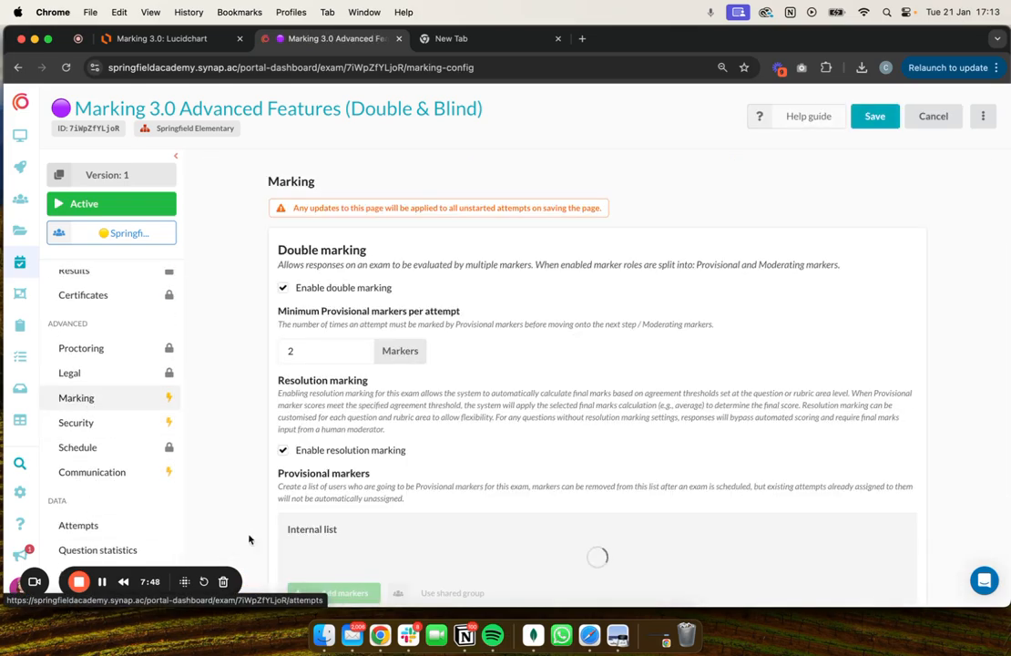
scroll(265, 480, "down", 10)
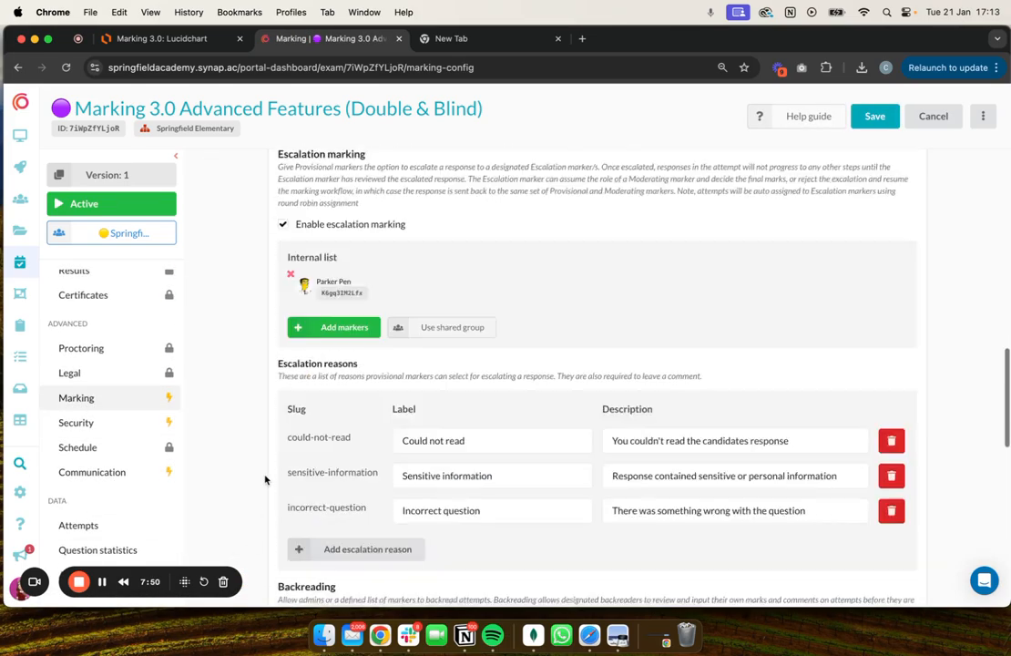
scroll(265, 480, "up", 3)
scroll(265, 480, "up", 5)
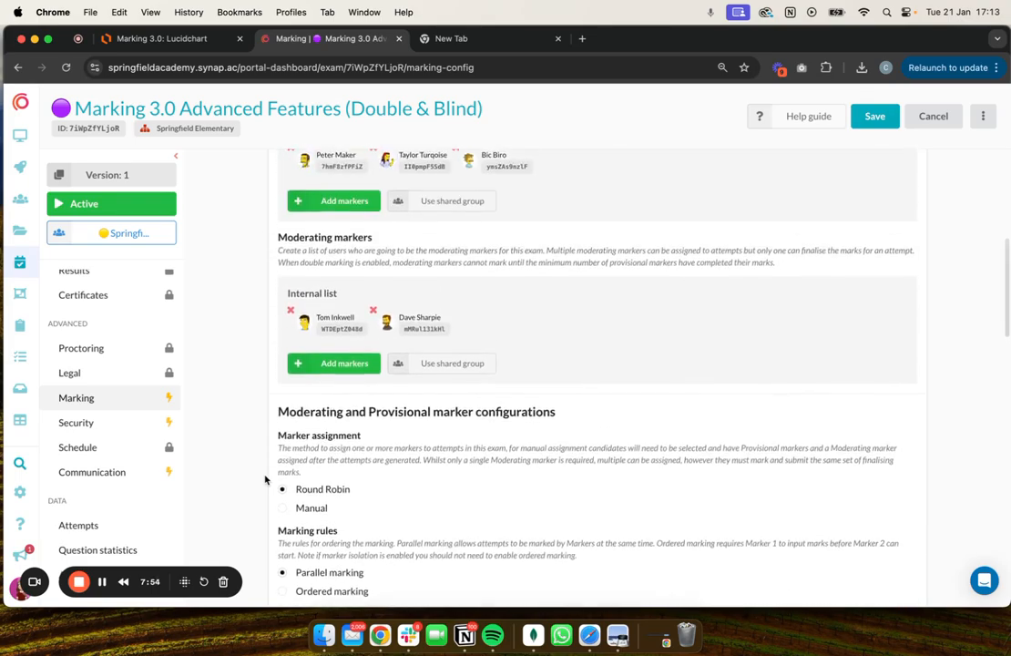
scroll(265, 480, "up", 3)
scroll(265, 480, "down", 5)
scroll(265, 480, "down", 10)
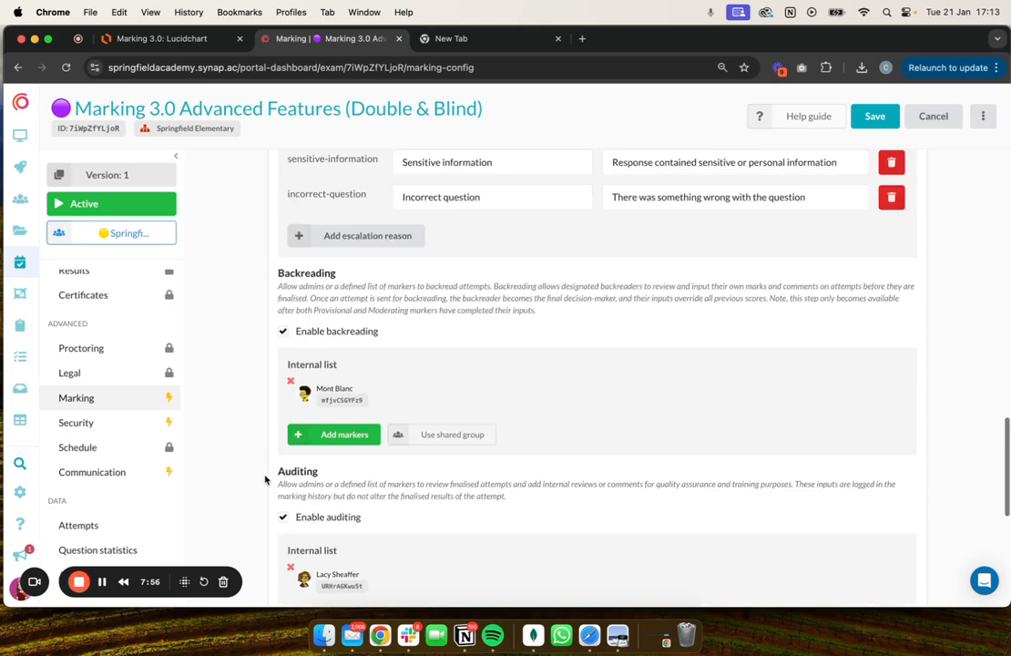
scroll(327, 413, "down", 3)
scroll(328, 413, "up", 6)
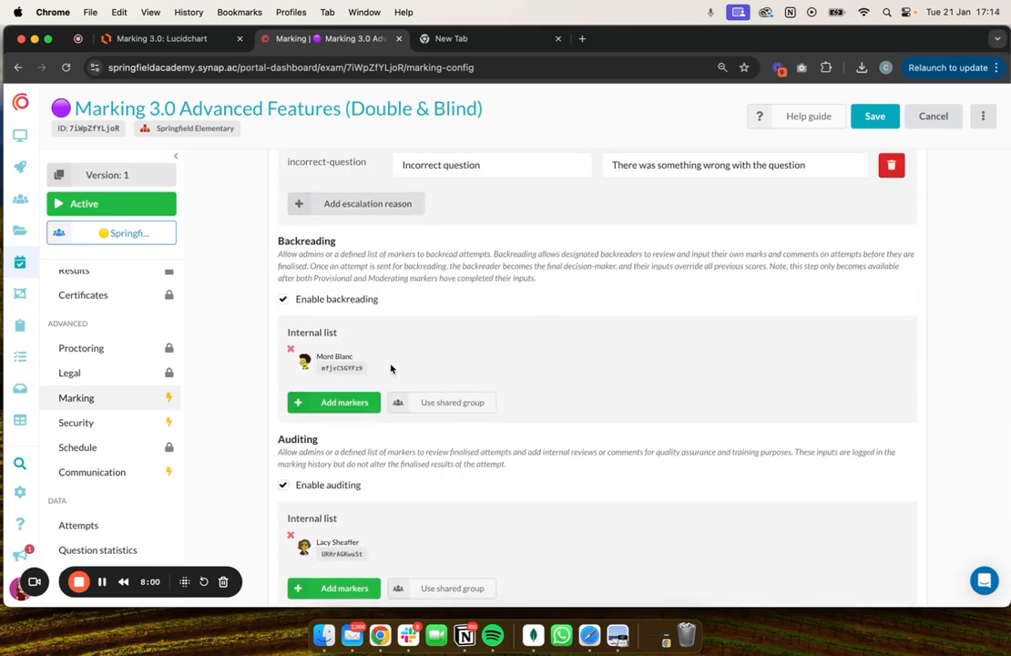
mouse_move(391, 366)
left_mouse_down()
mouse_move(284, 361)
mouse_move(321, 358)
left_mouse_up()
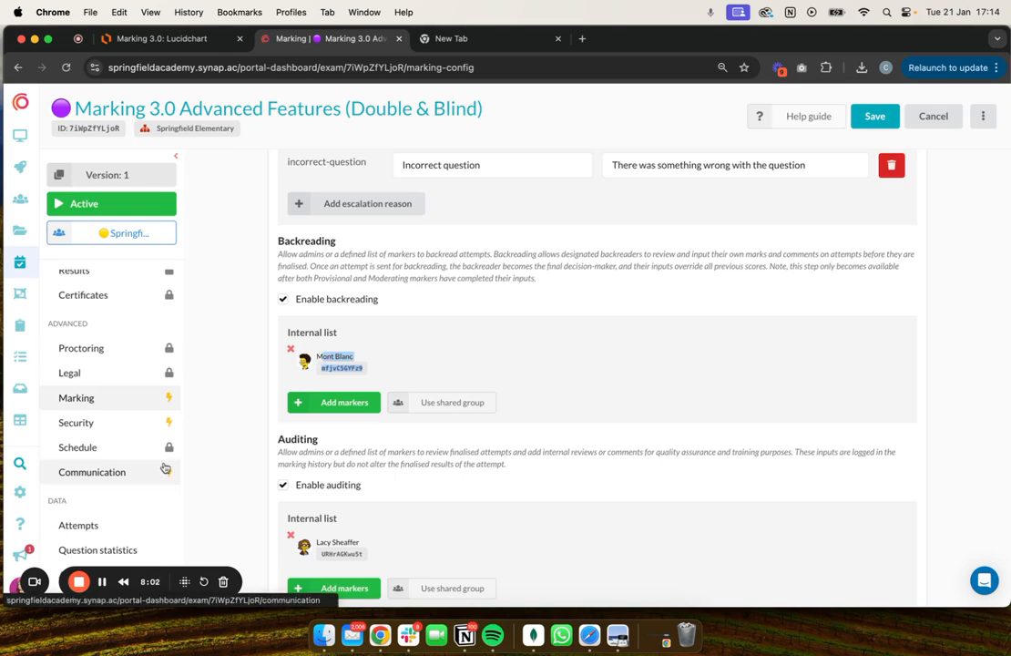
Leave the exam's Marking settings without changes and return to attempt management.
left_click(381, 352)
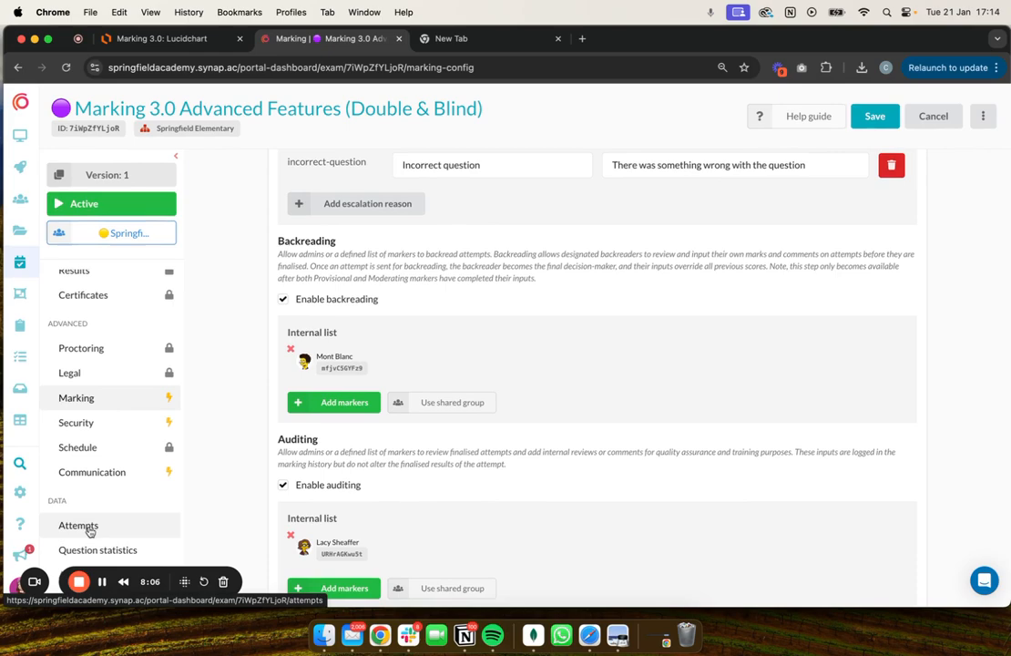
scroll(91, 371, "up", 5)
scroll(91, 371, "up", 3)
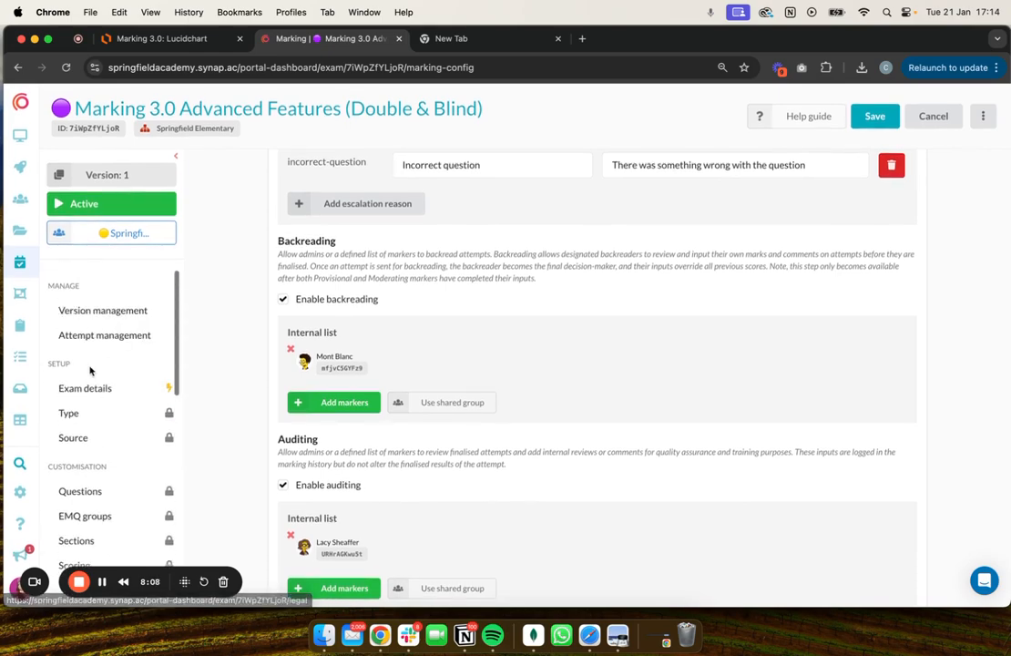
left_click(136, 335)
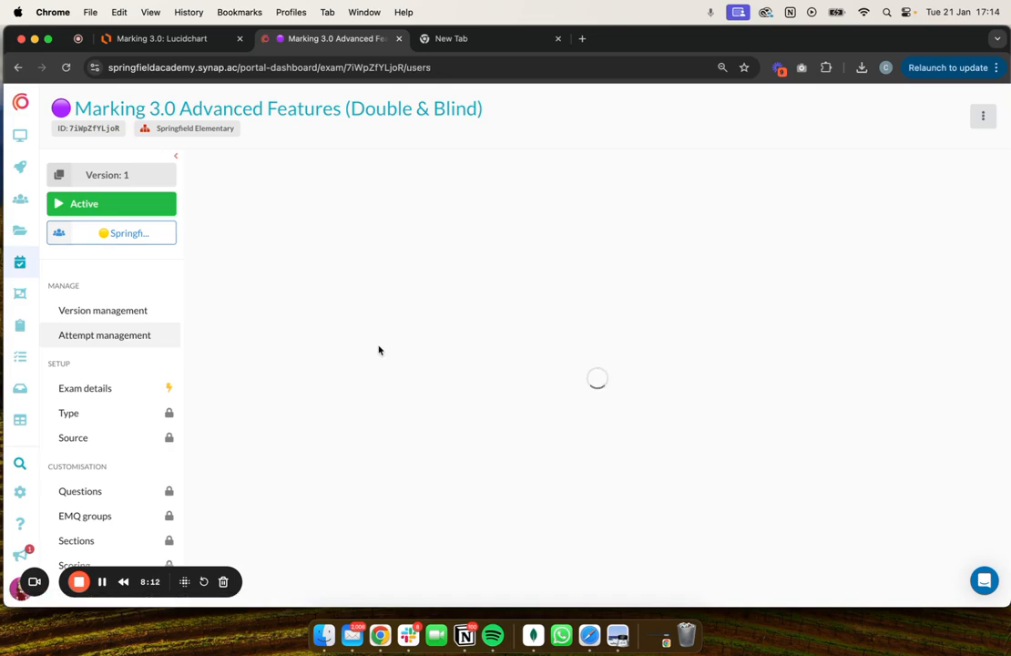
Open the marker assignment for the moderated candidate's attempt, examine the assigned and available markers, close it and review the attempt list.
left_click(212, 362)
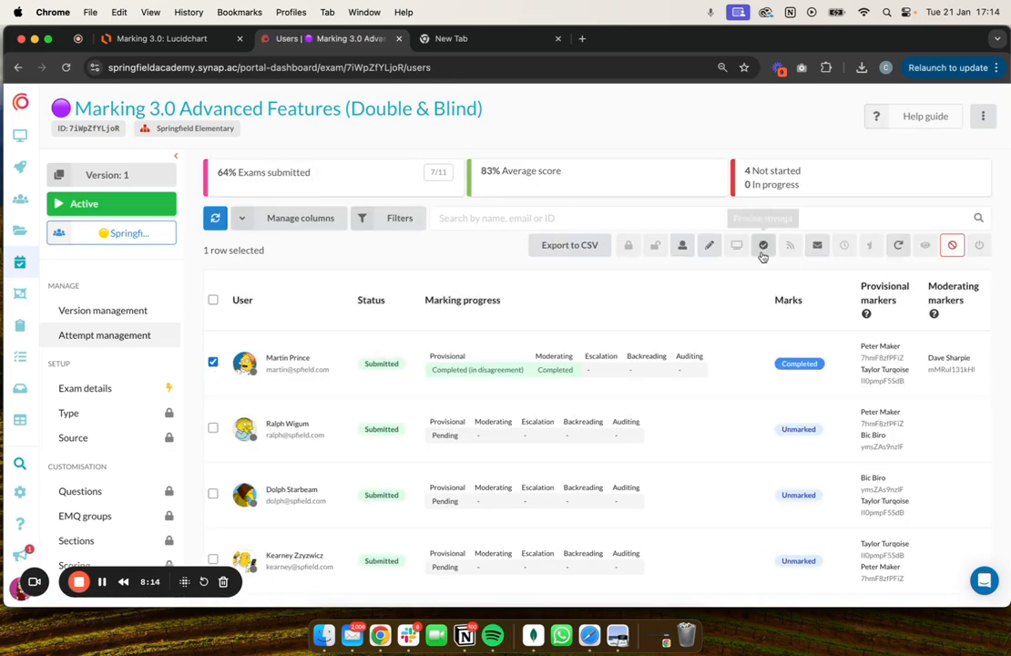
left_click(680, 247)
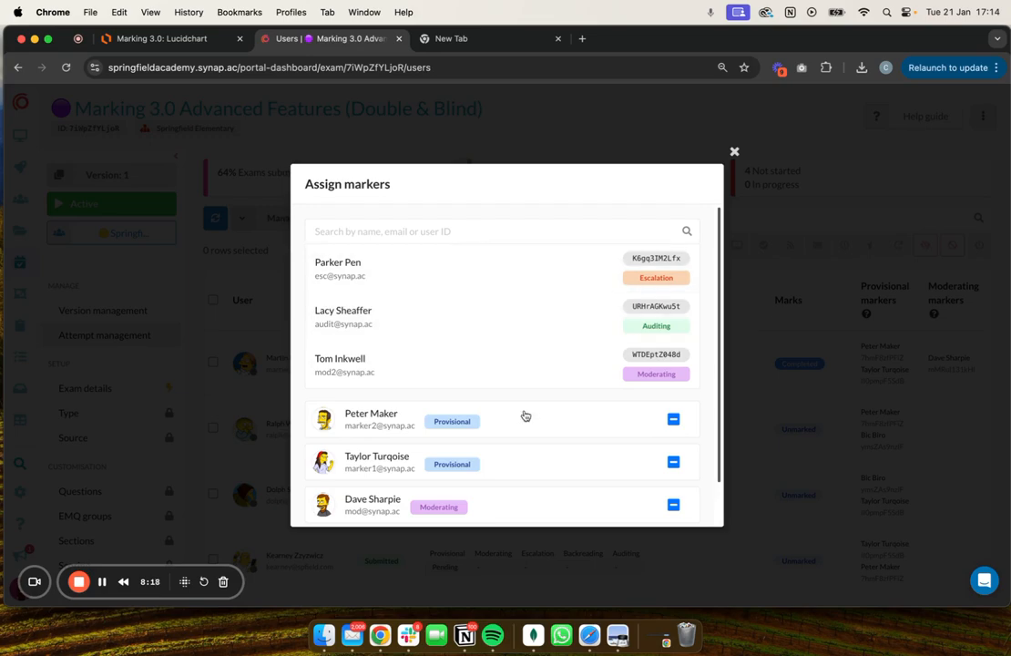
left_click(736, 153)
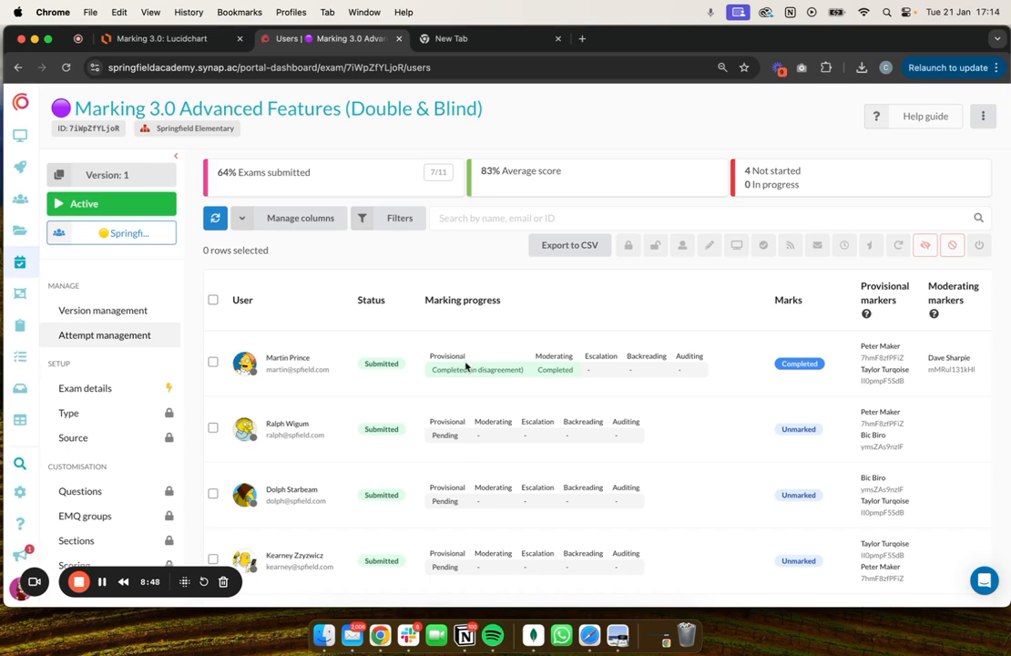
scroll(467, 365, "down", 6)
scroll(472, 375, "up", 1)
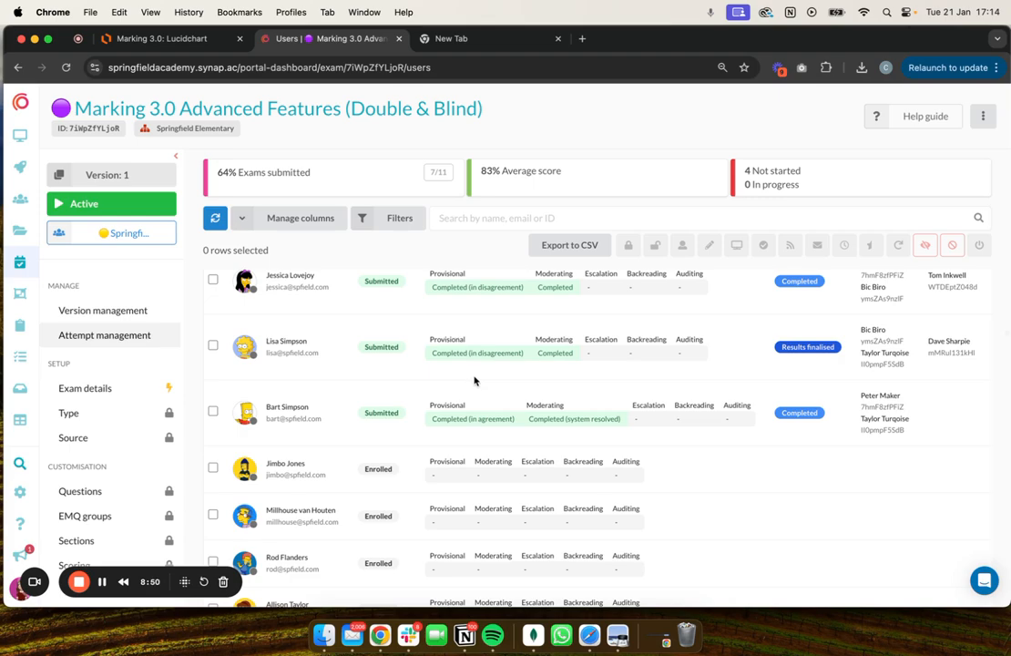